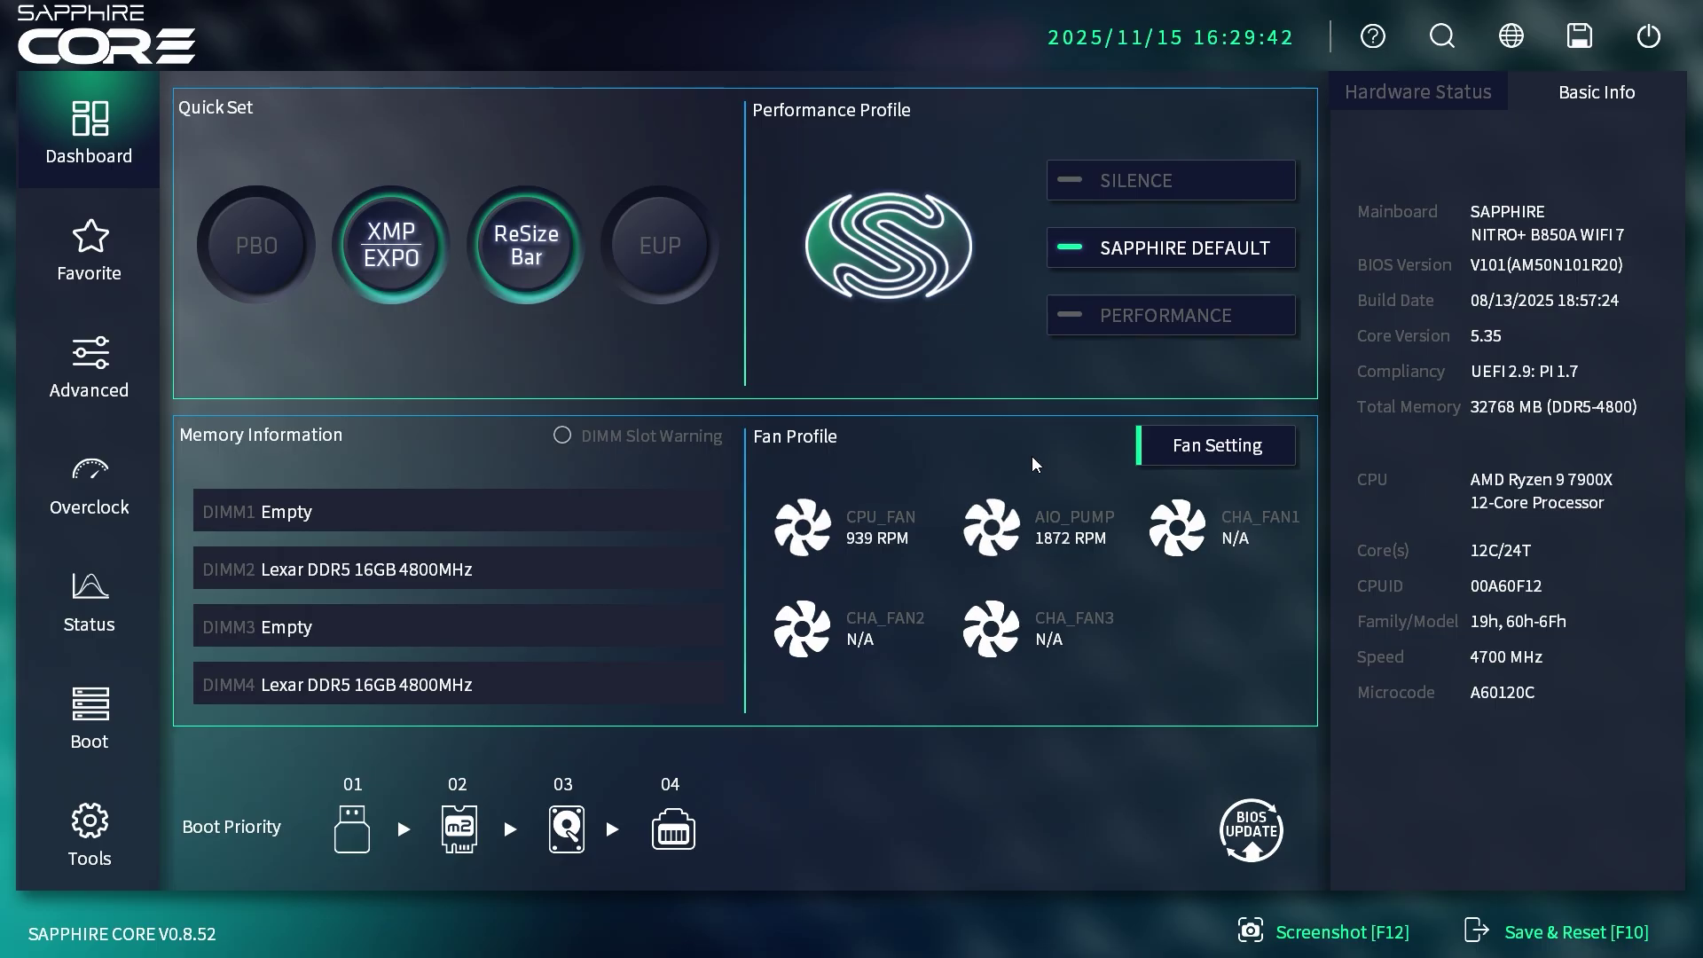
- Dismiss the keyboard shortcut help and search the settings for CPU
{"action": "left_click", "coordinate": [1367, 39]}
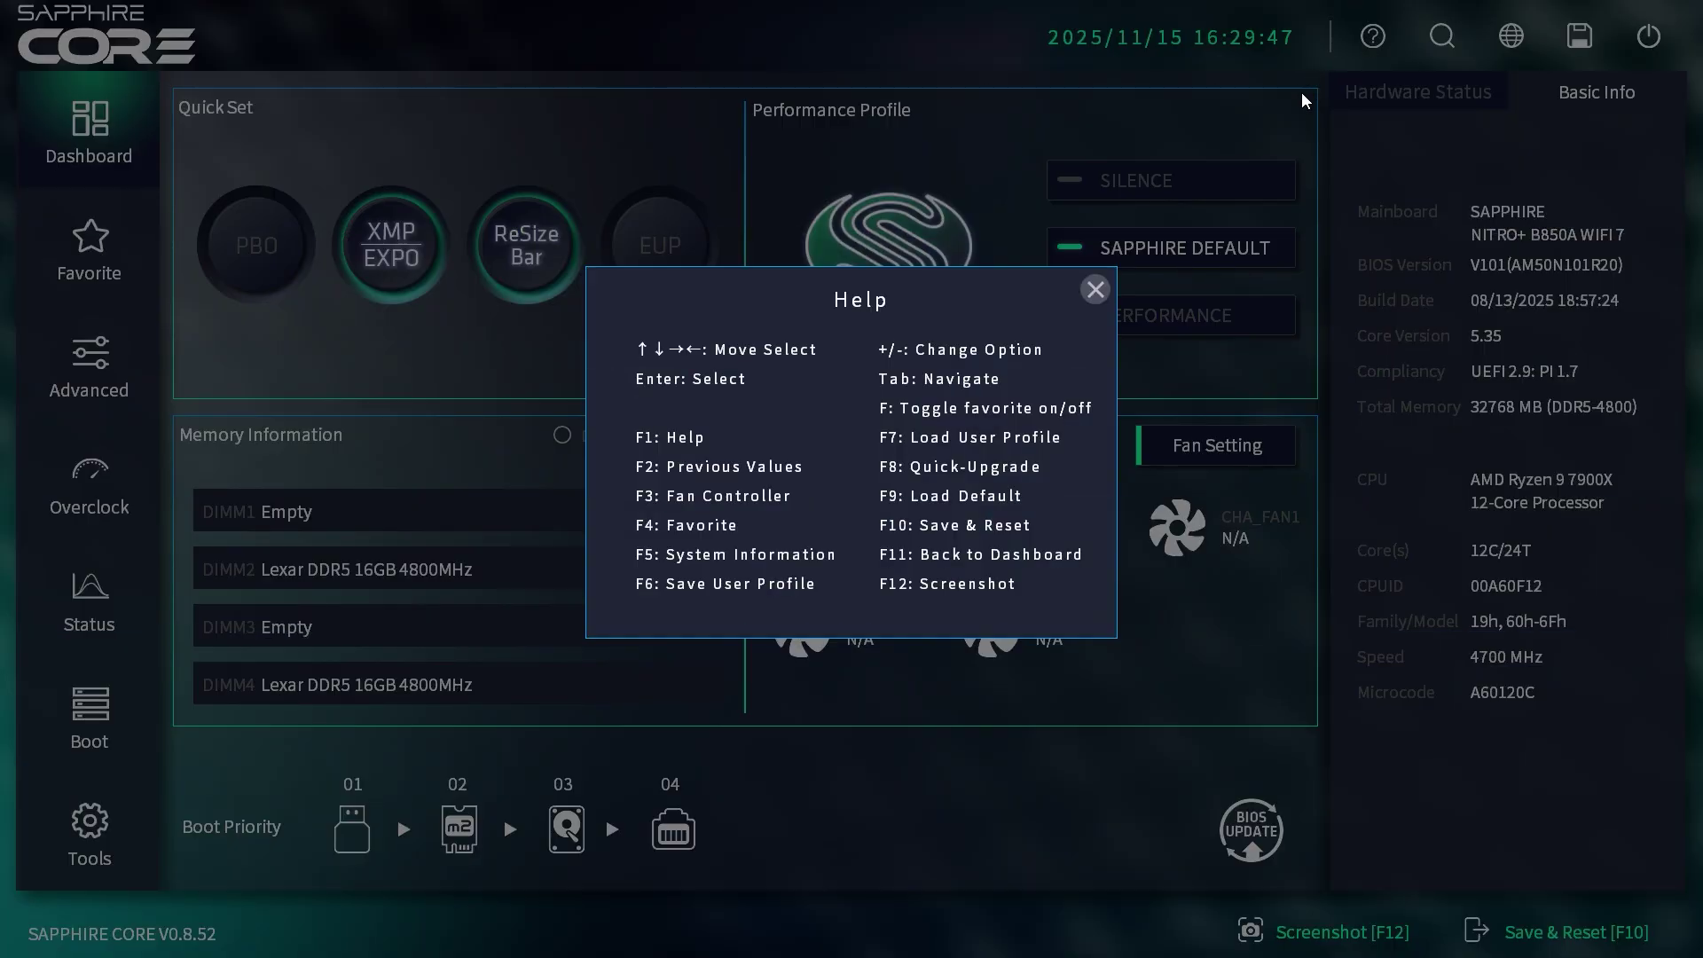
{"action": "left_click", "coordinate": [1097, 289]}
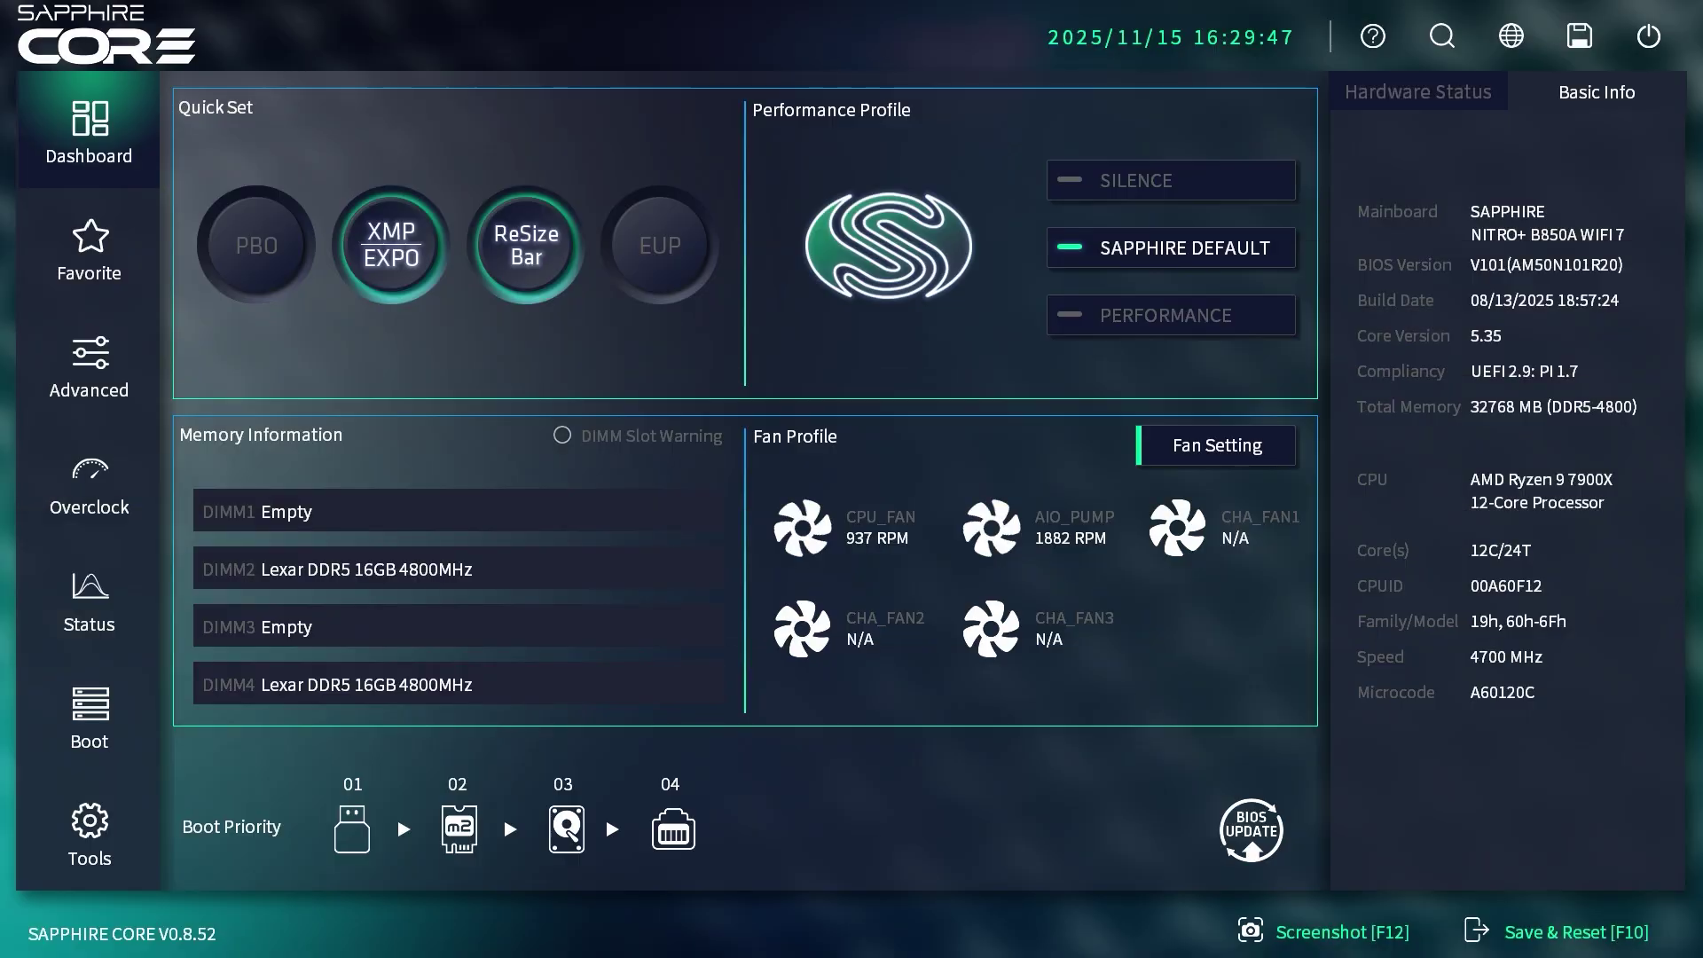
{"action": "left_click", "coordinate": [1440, 38]}
{"action": "key", "text": "BackSpace"}
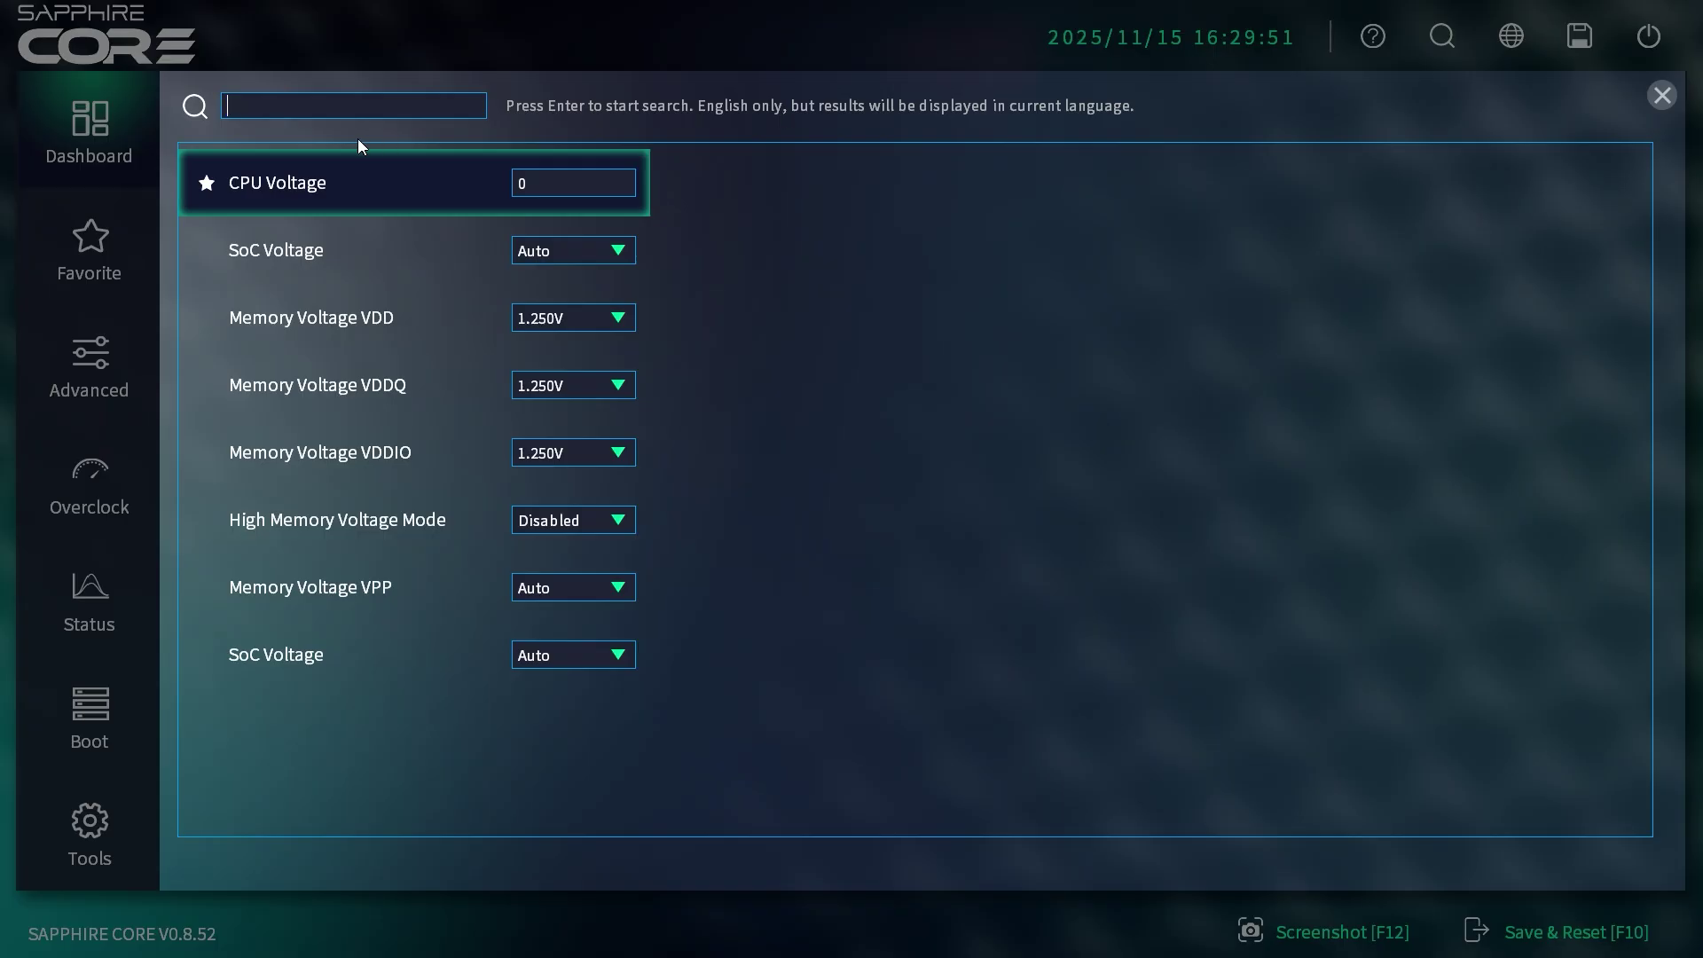
{"action": "type", "text": "CPU"}
{"action": "key", "text": "Return"}
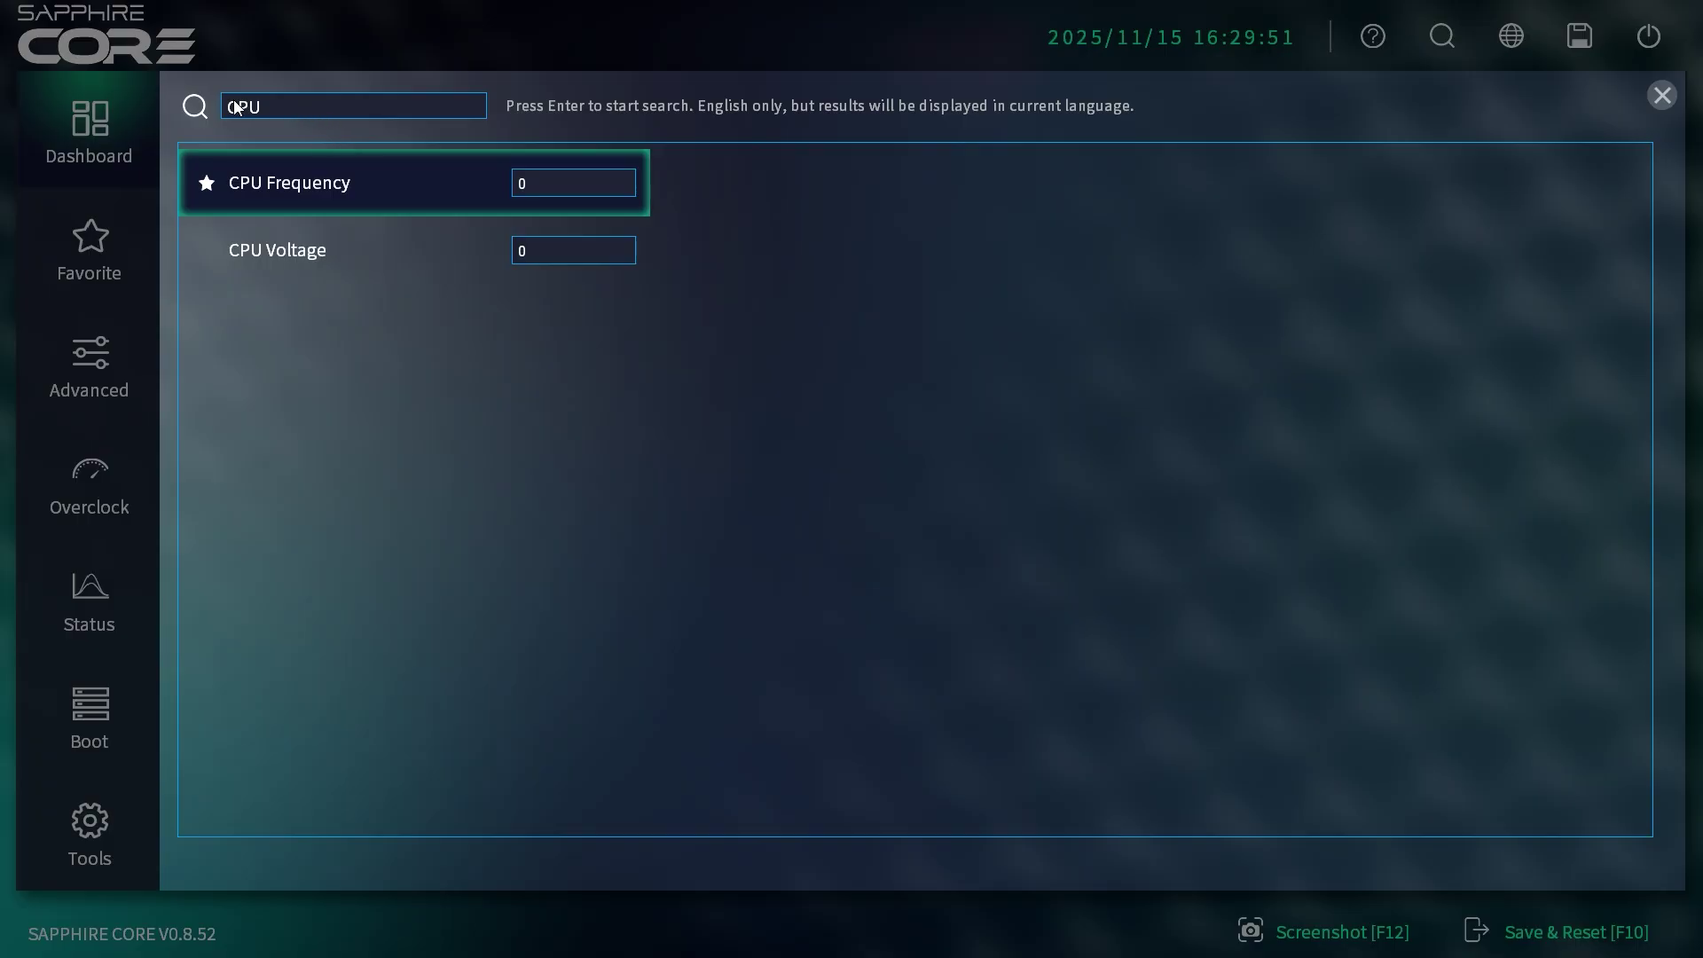
- Search the settings for Voltage, leaving Memory Voltage VDDQ at 1.250V
{"action": "double_click", "coordinate": [260, 113]}
{"action": "type", "text": "Voltage"}
{"action": "key", "text": "Return"}
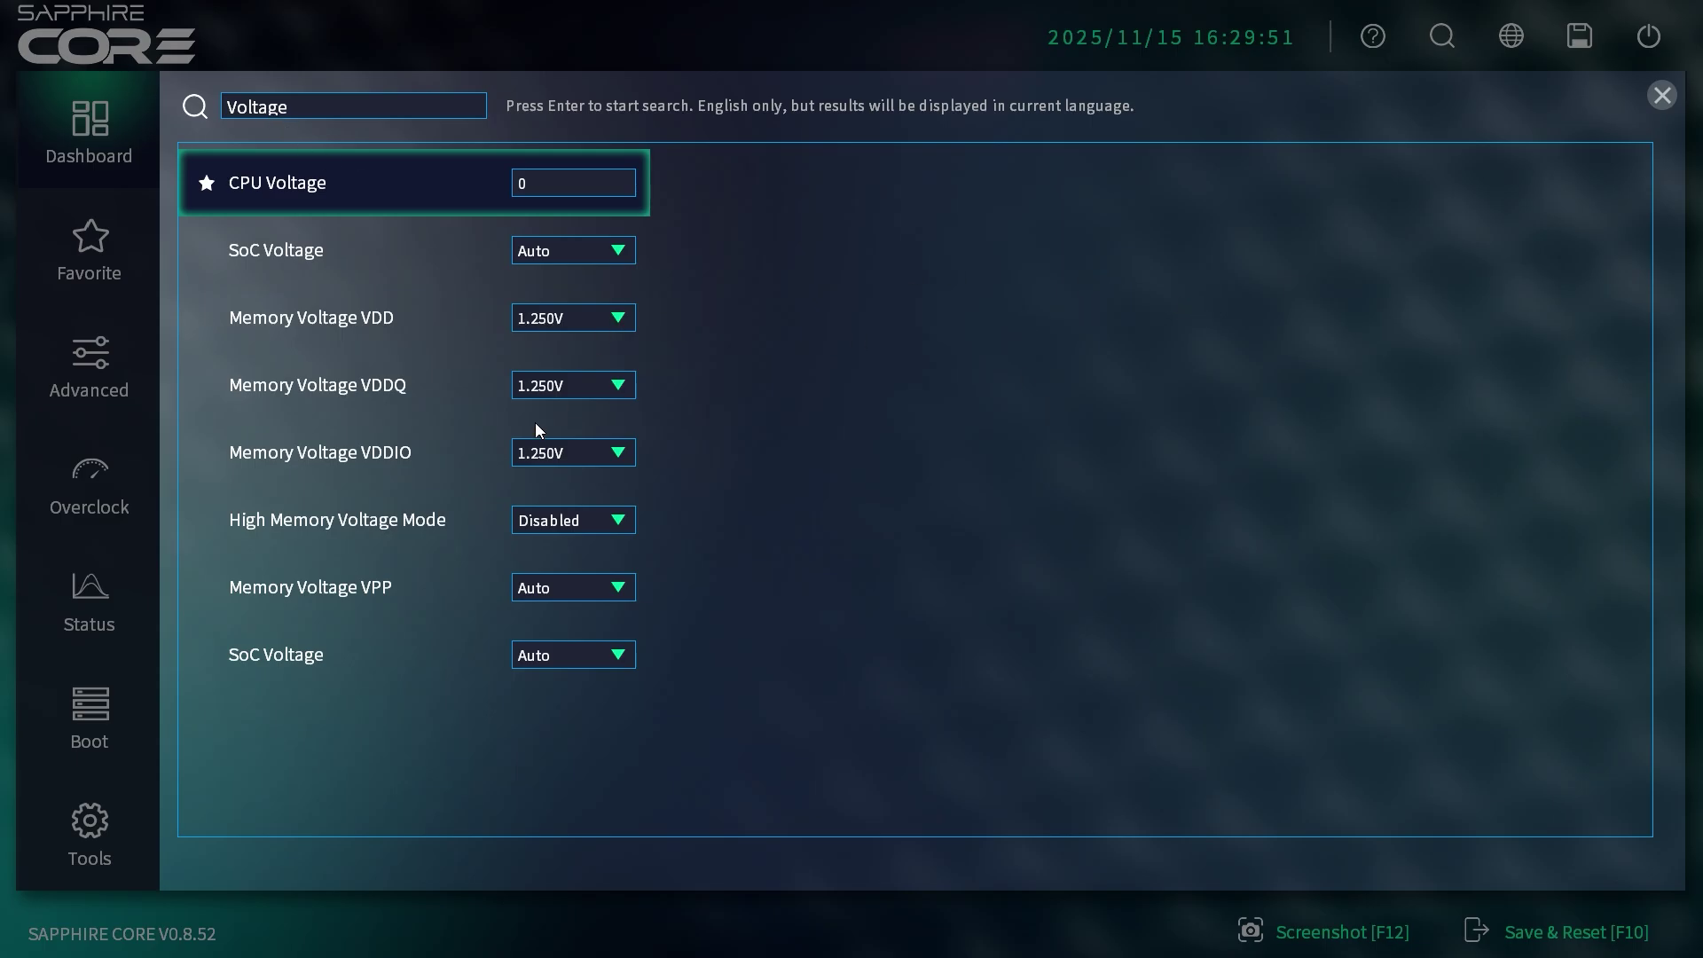
{"action": "left_click", "coordinate": [585, 388]}
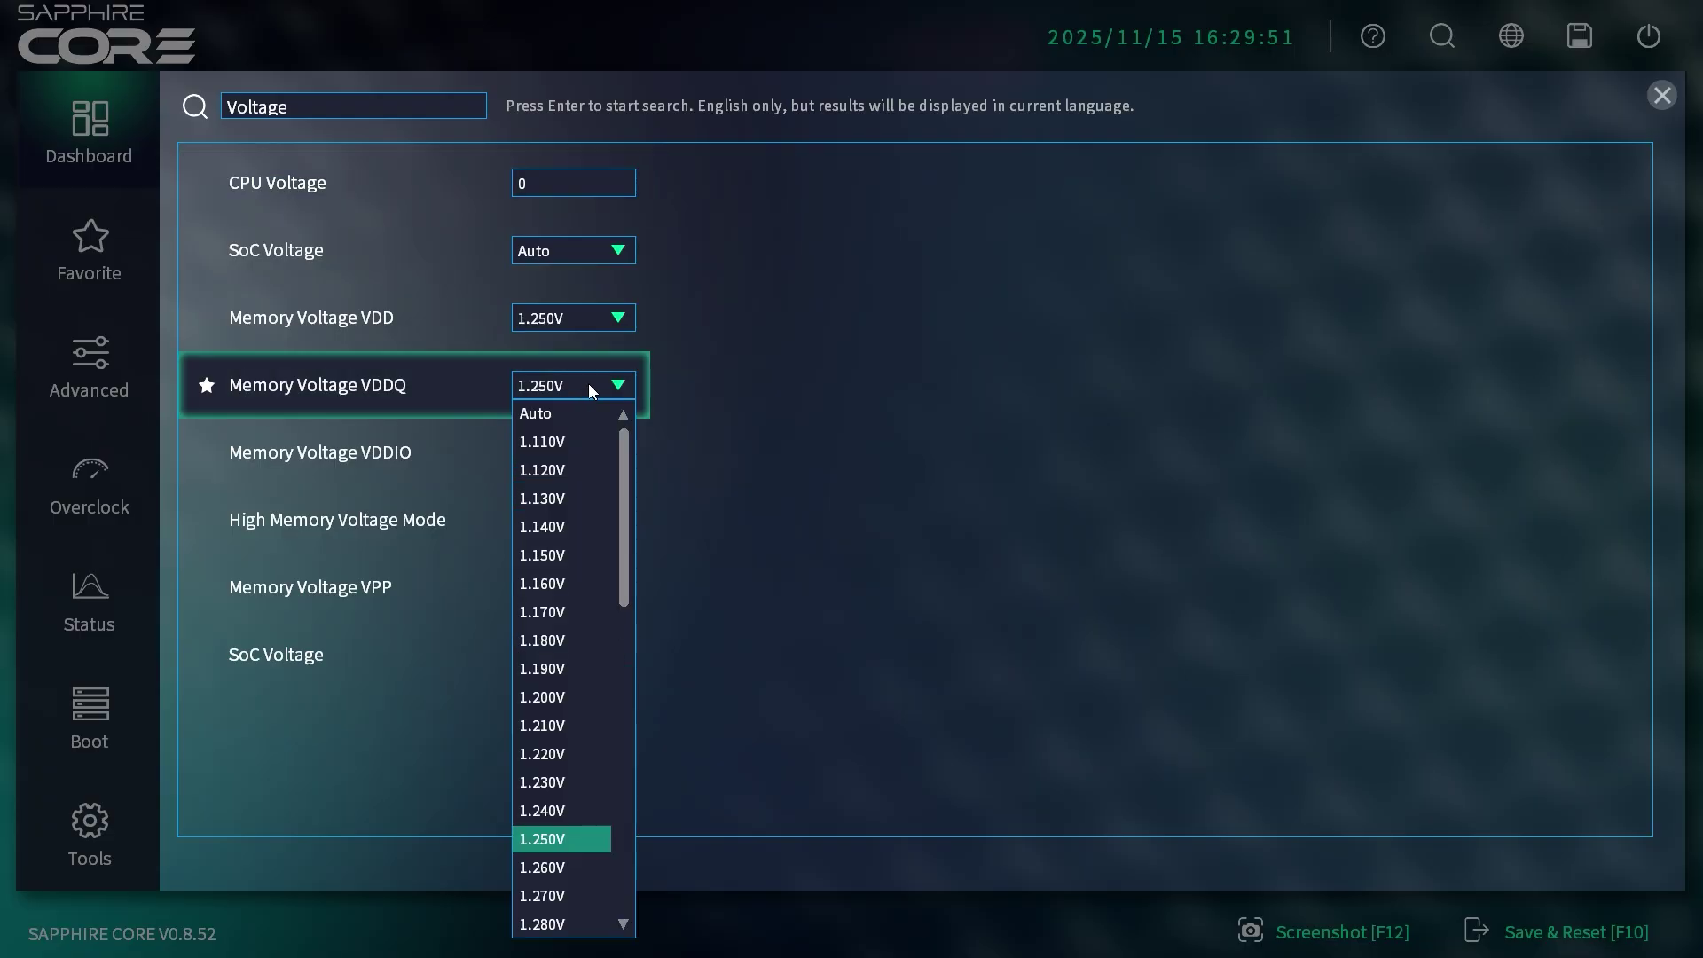
{"action": "left_click", "coordinate": [743, 354]}
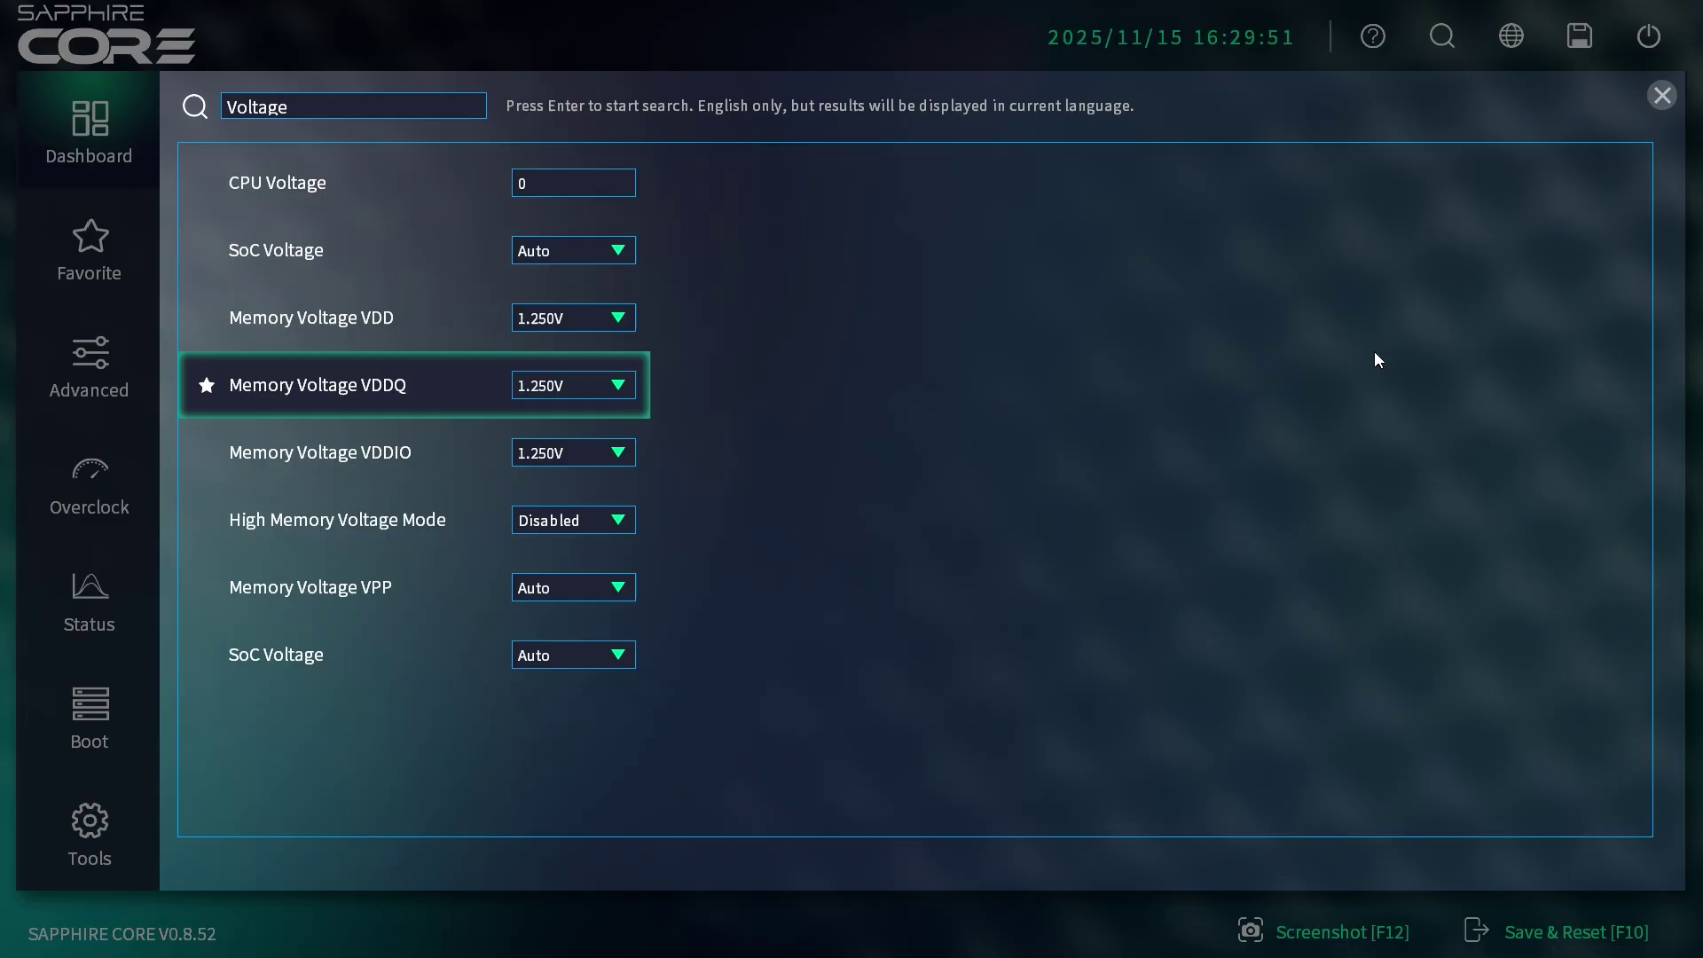
{"action": "left_click", "coordinate": [1662, 95]}
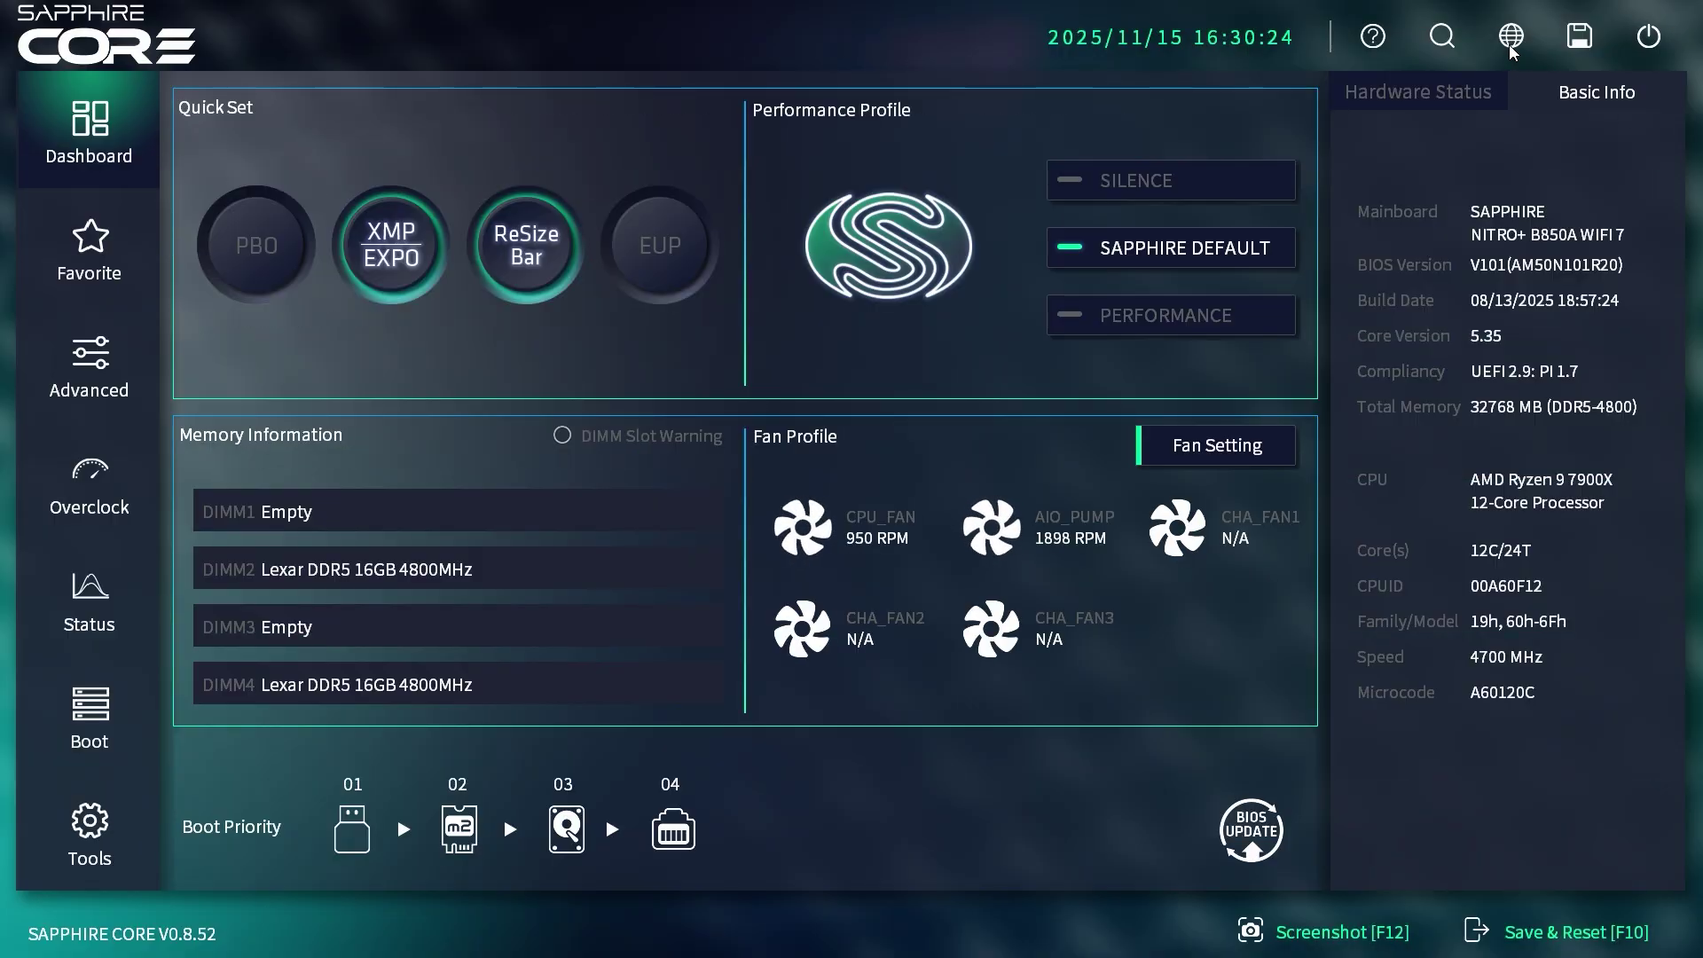
{"action": "left_click", "coordinate": [1510, 47]}
{"action": "left_click", "coordinate": [1509, 44]}
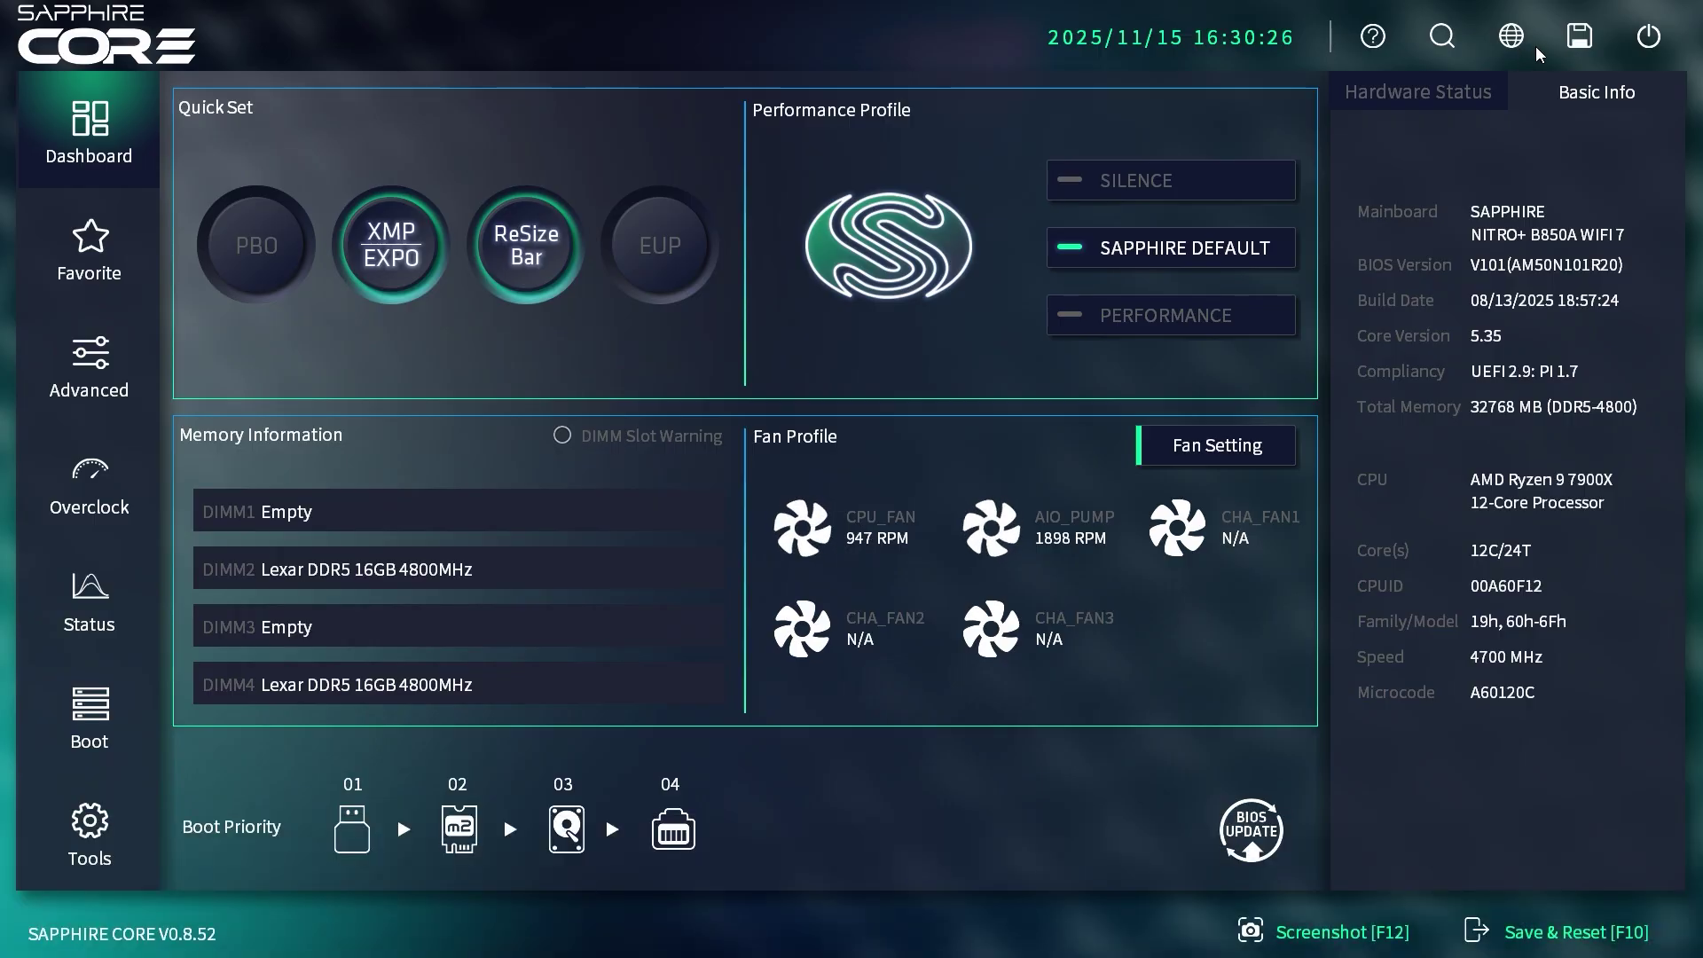
{"action": "left_click", "coordinate": [1580, 40]}
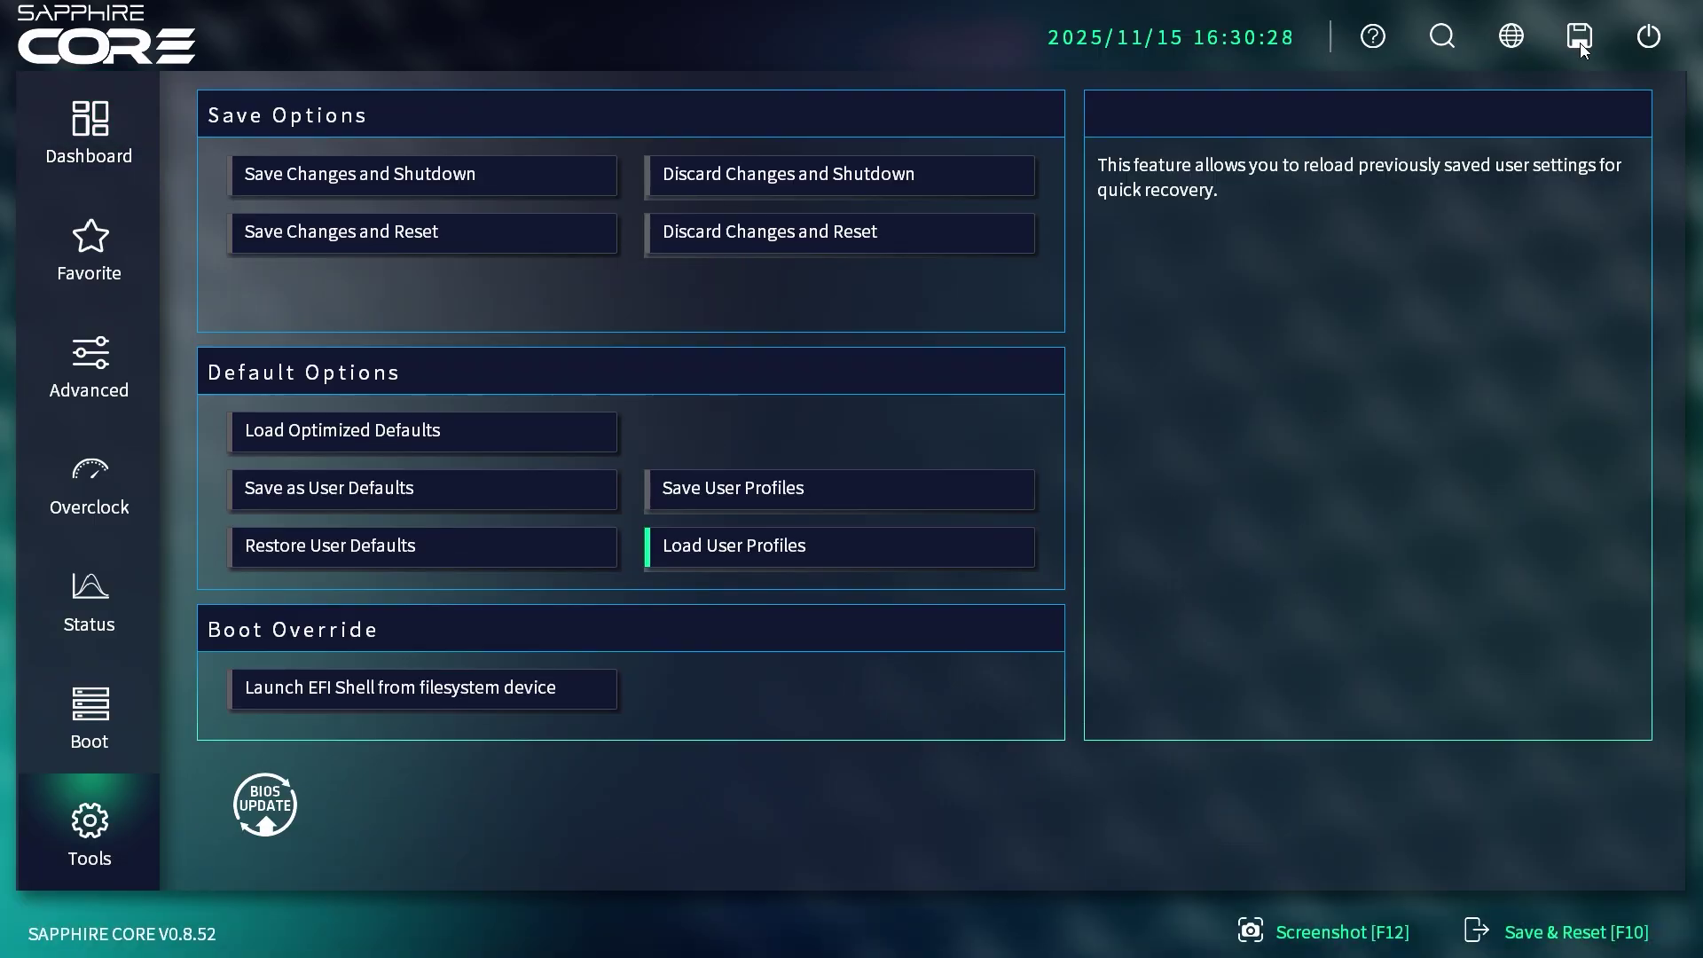
{"action": "left_click", "coordinate": [1652, 44]}
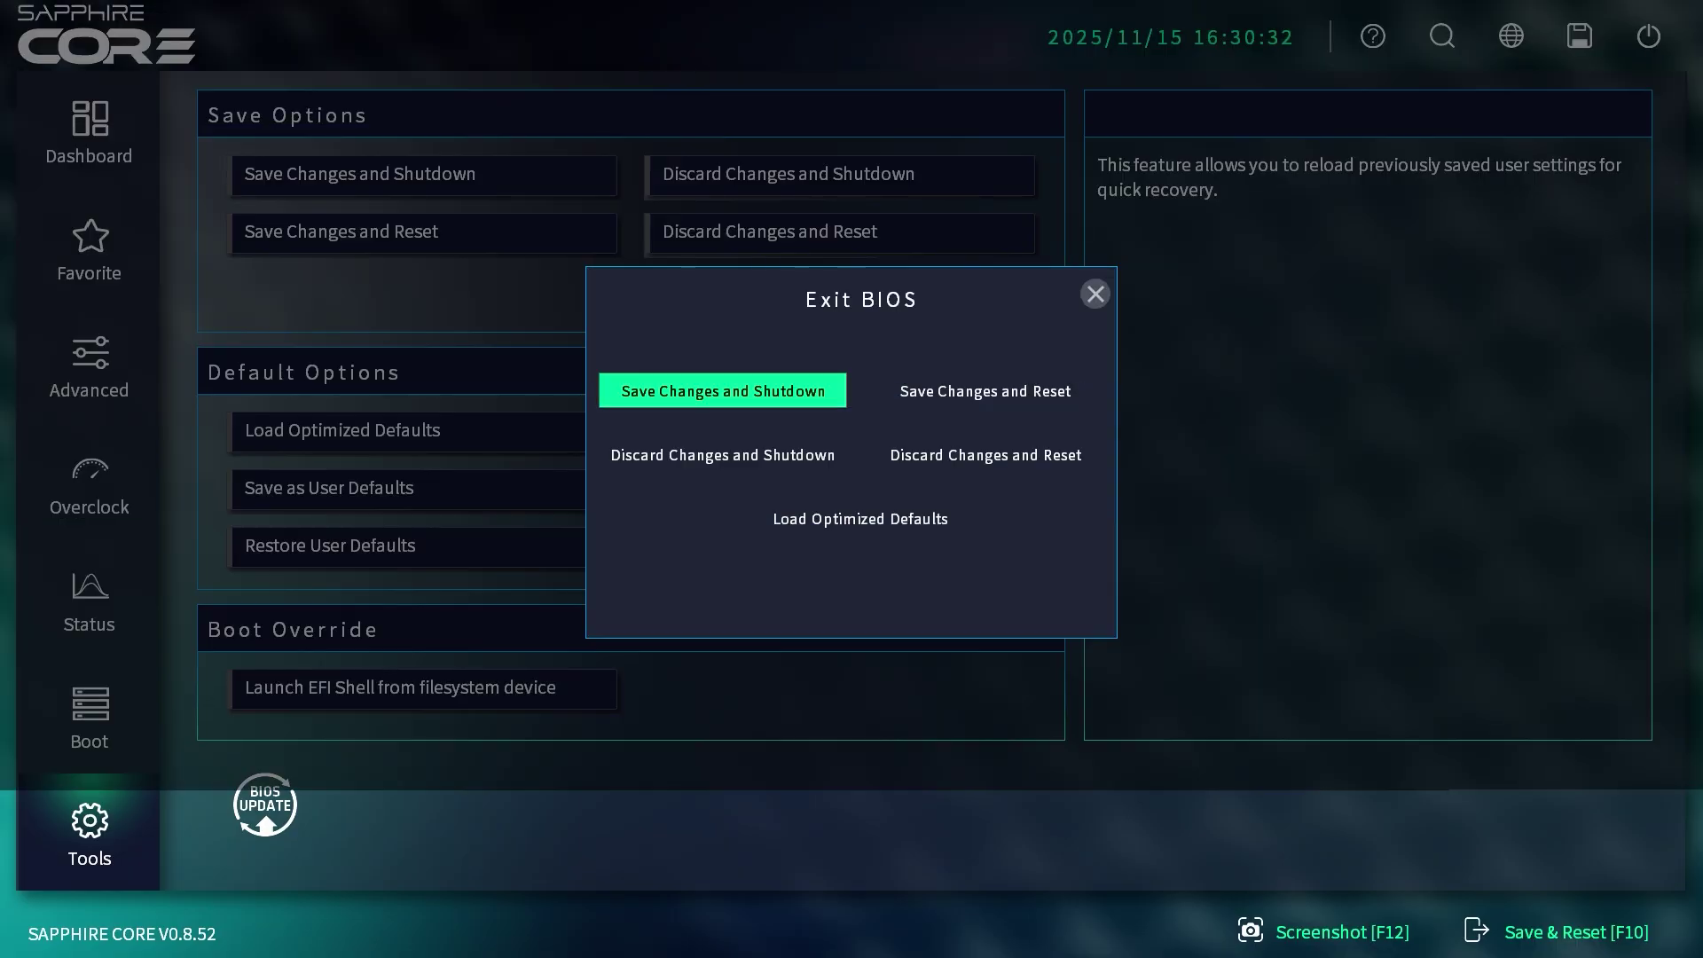
{"action": "left_click", "coordinate": [1096, 293]}
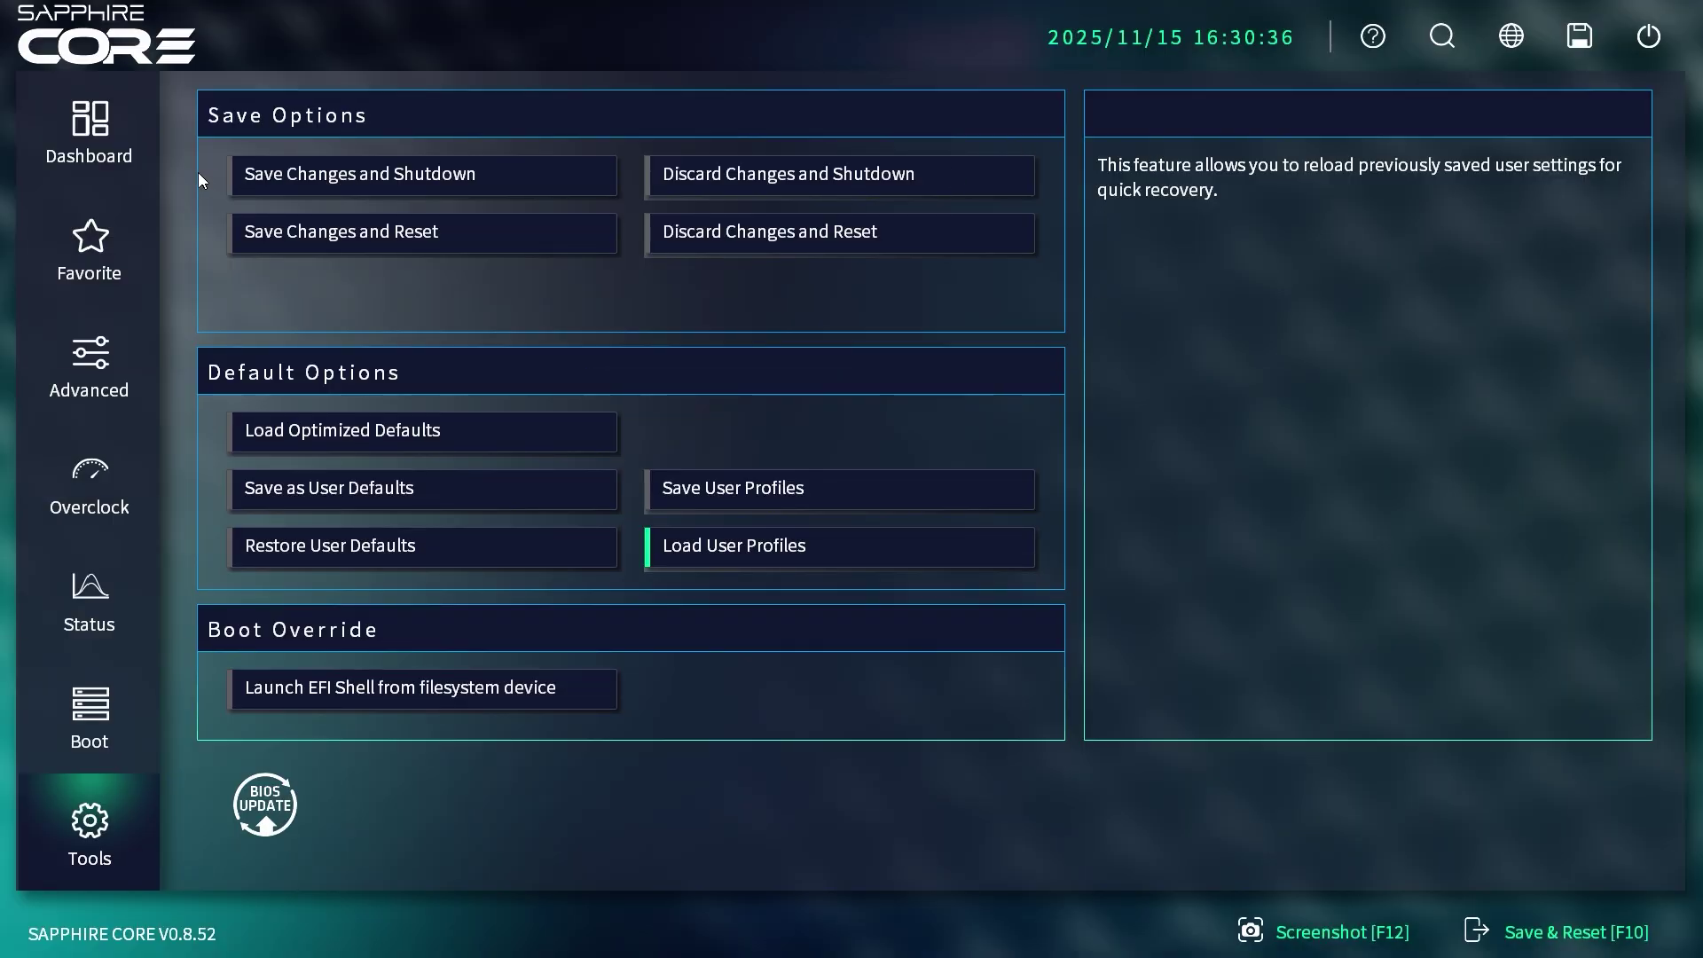
{"action": "left_click", "coordinate": [82, 153]}
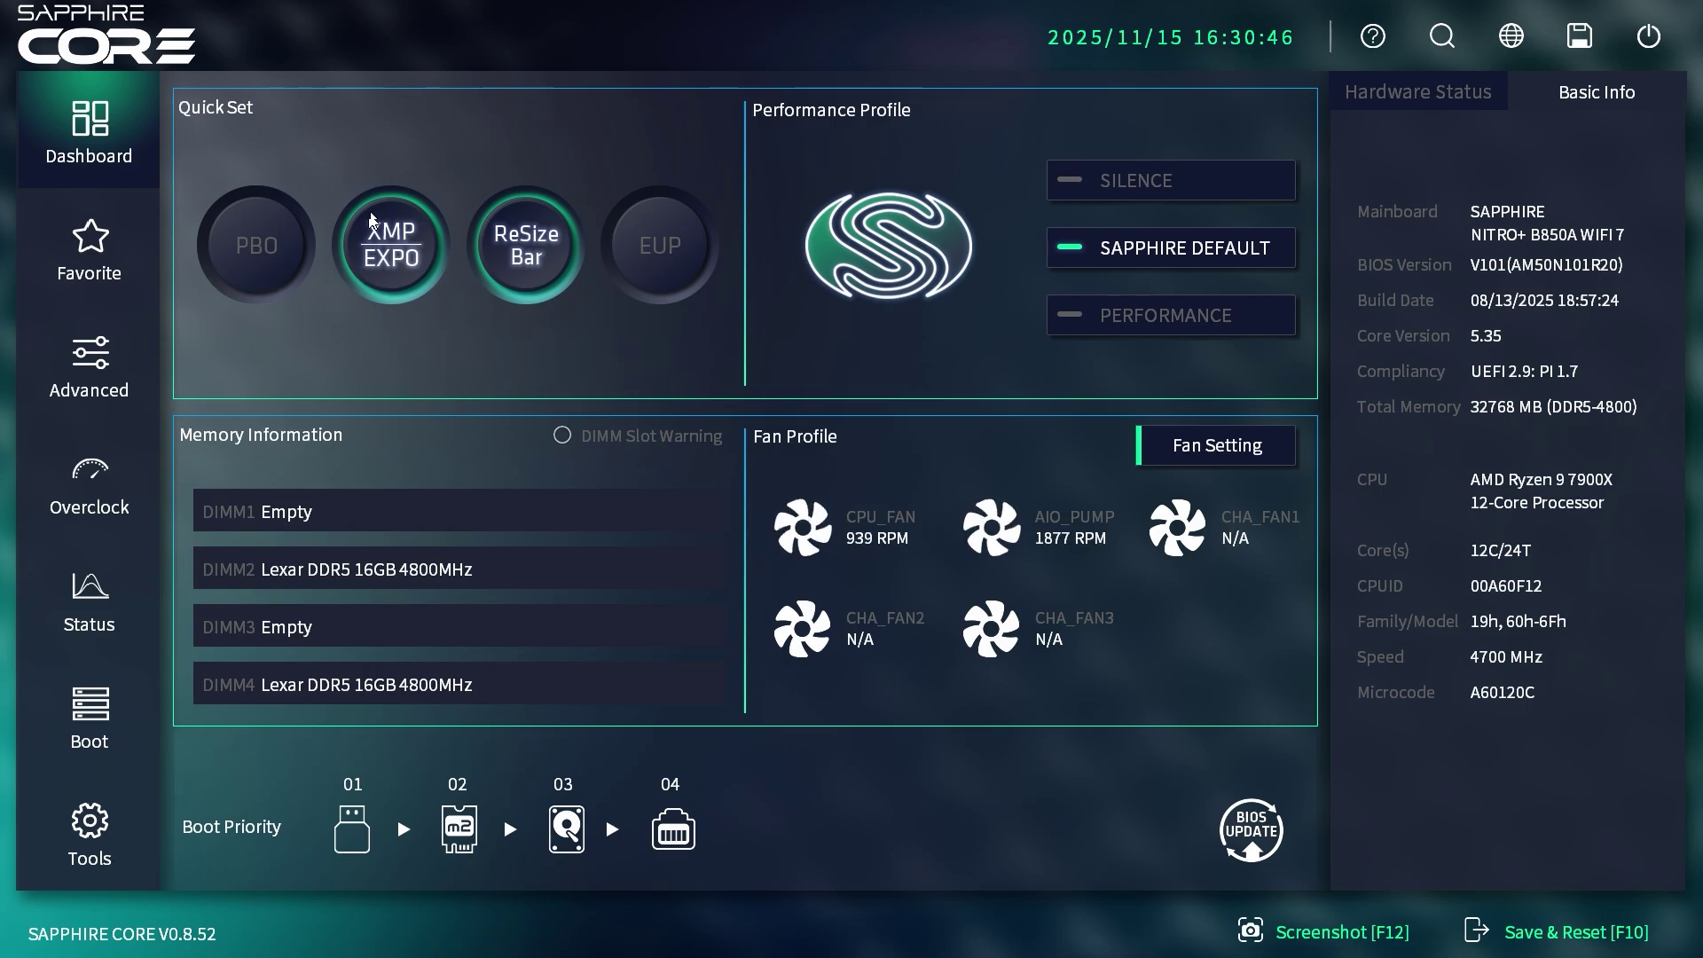
{"action": "left_click", "coordinate": [399, 268]}
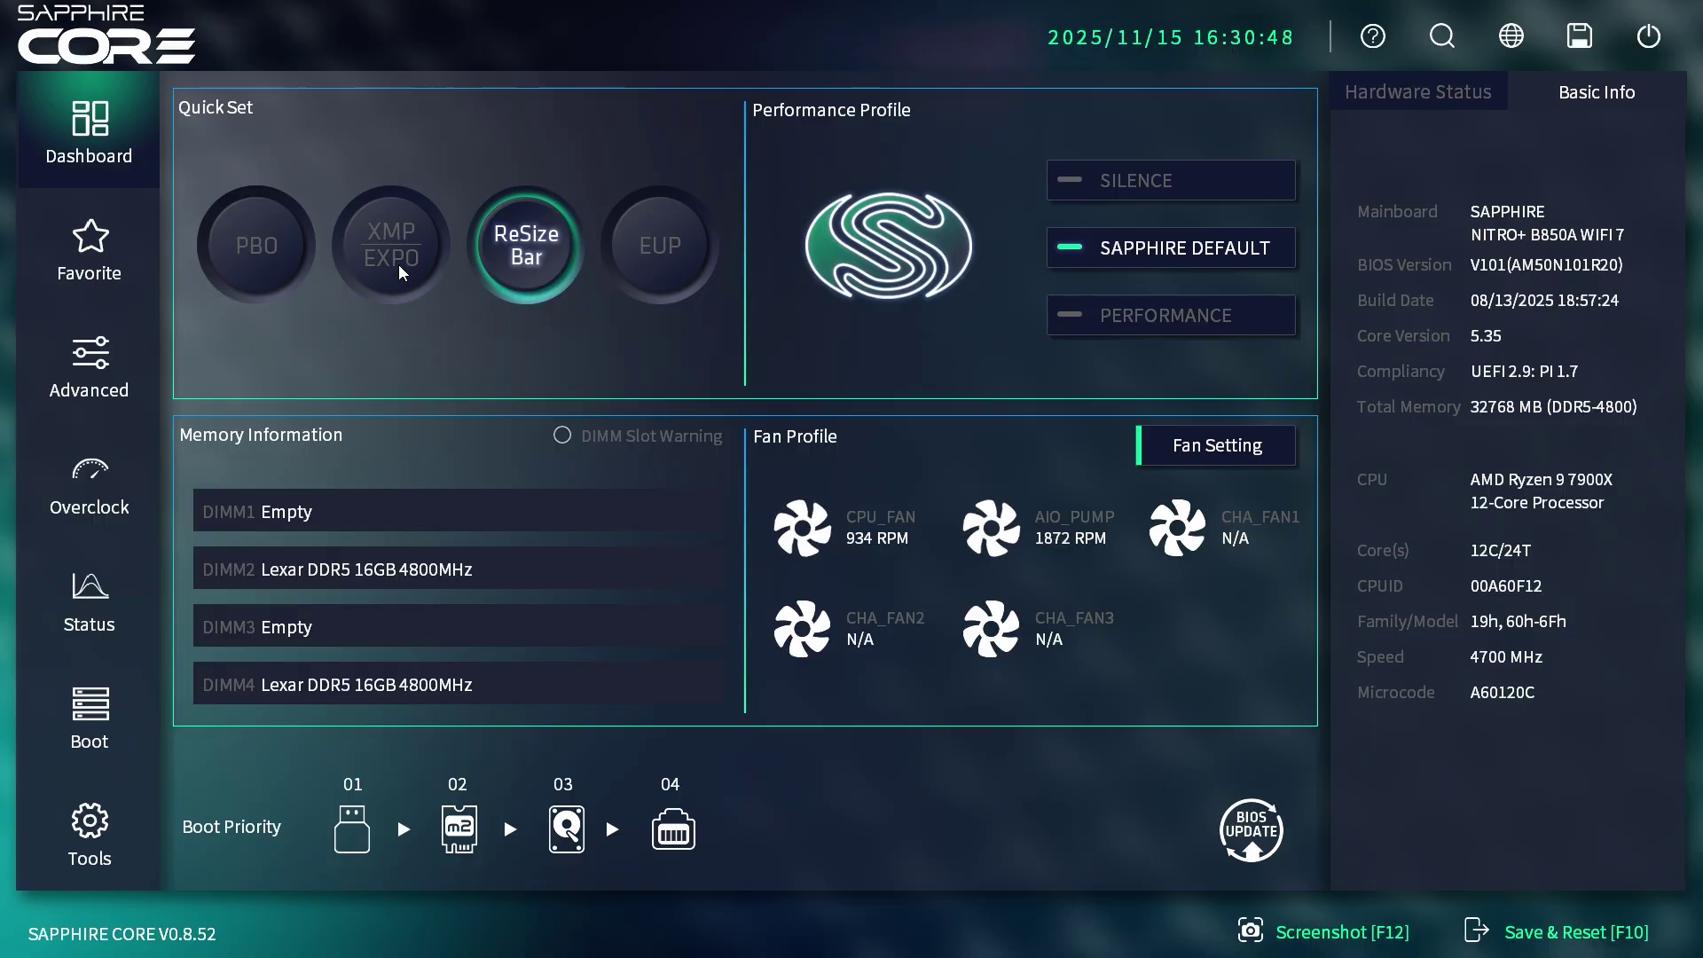
{"action": "left_click", "coordinate": [397, 264]}
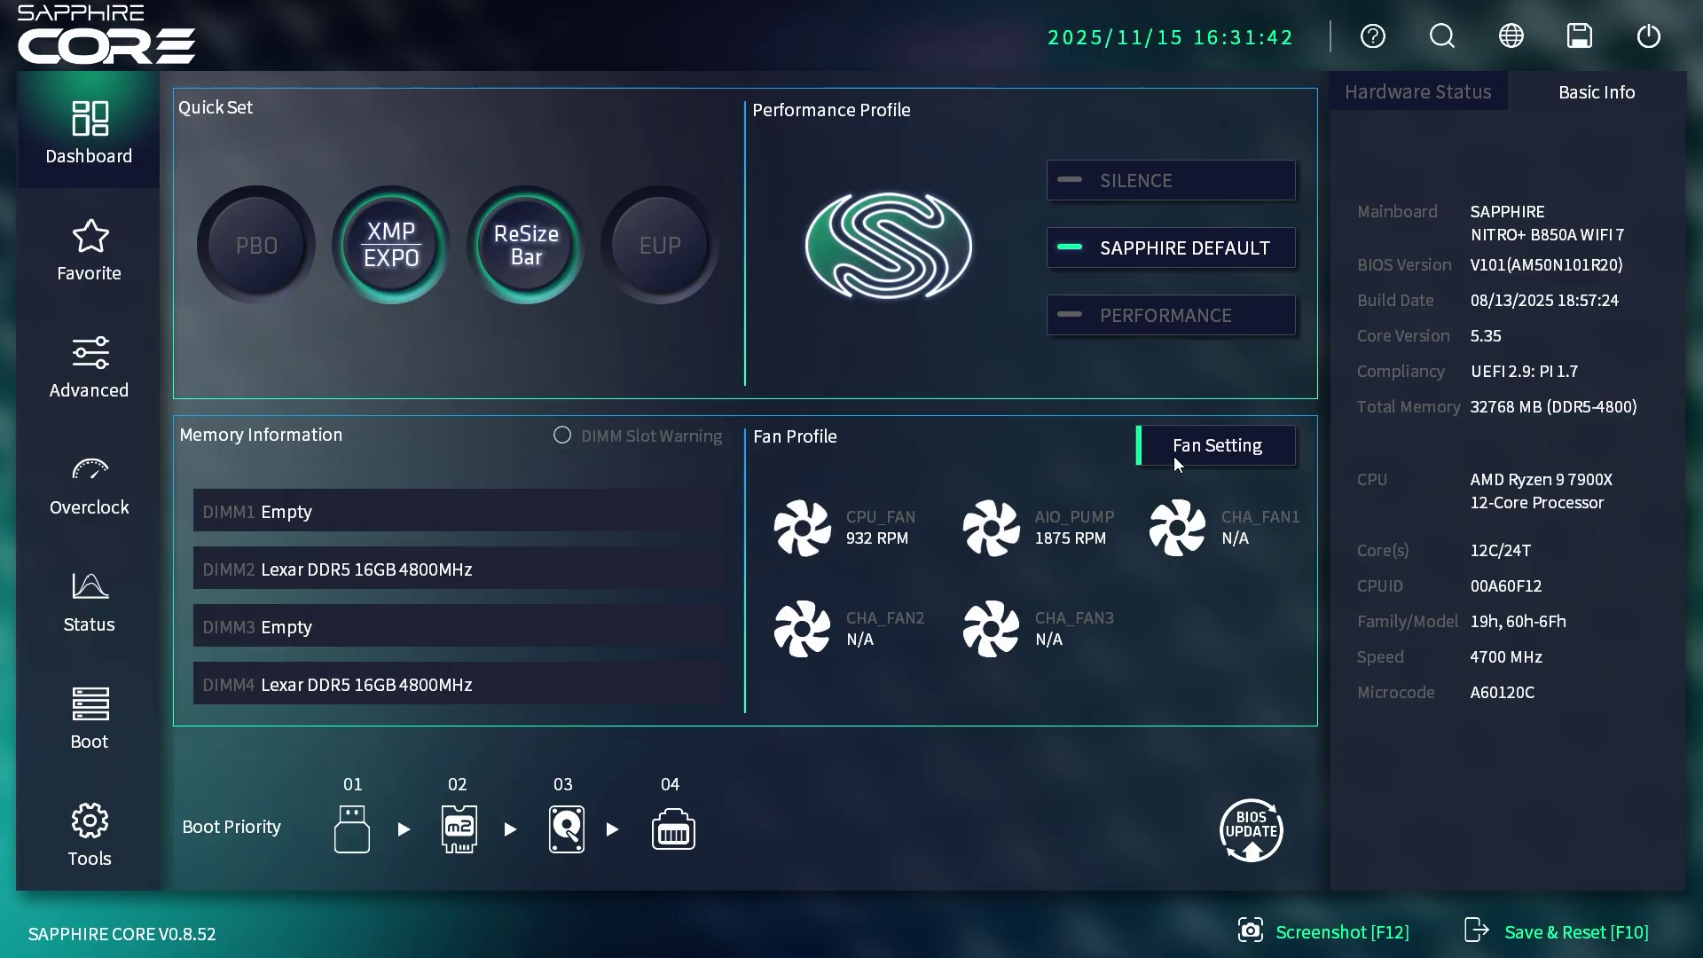
{"action": "left_click", "coordinate": [1174, 457]}
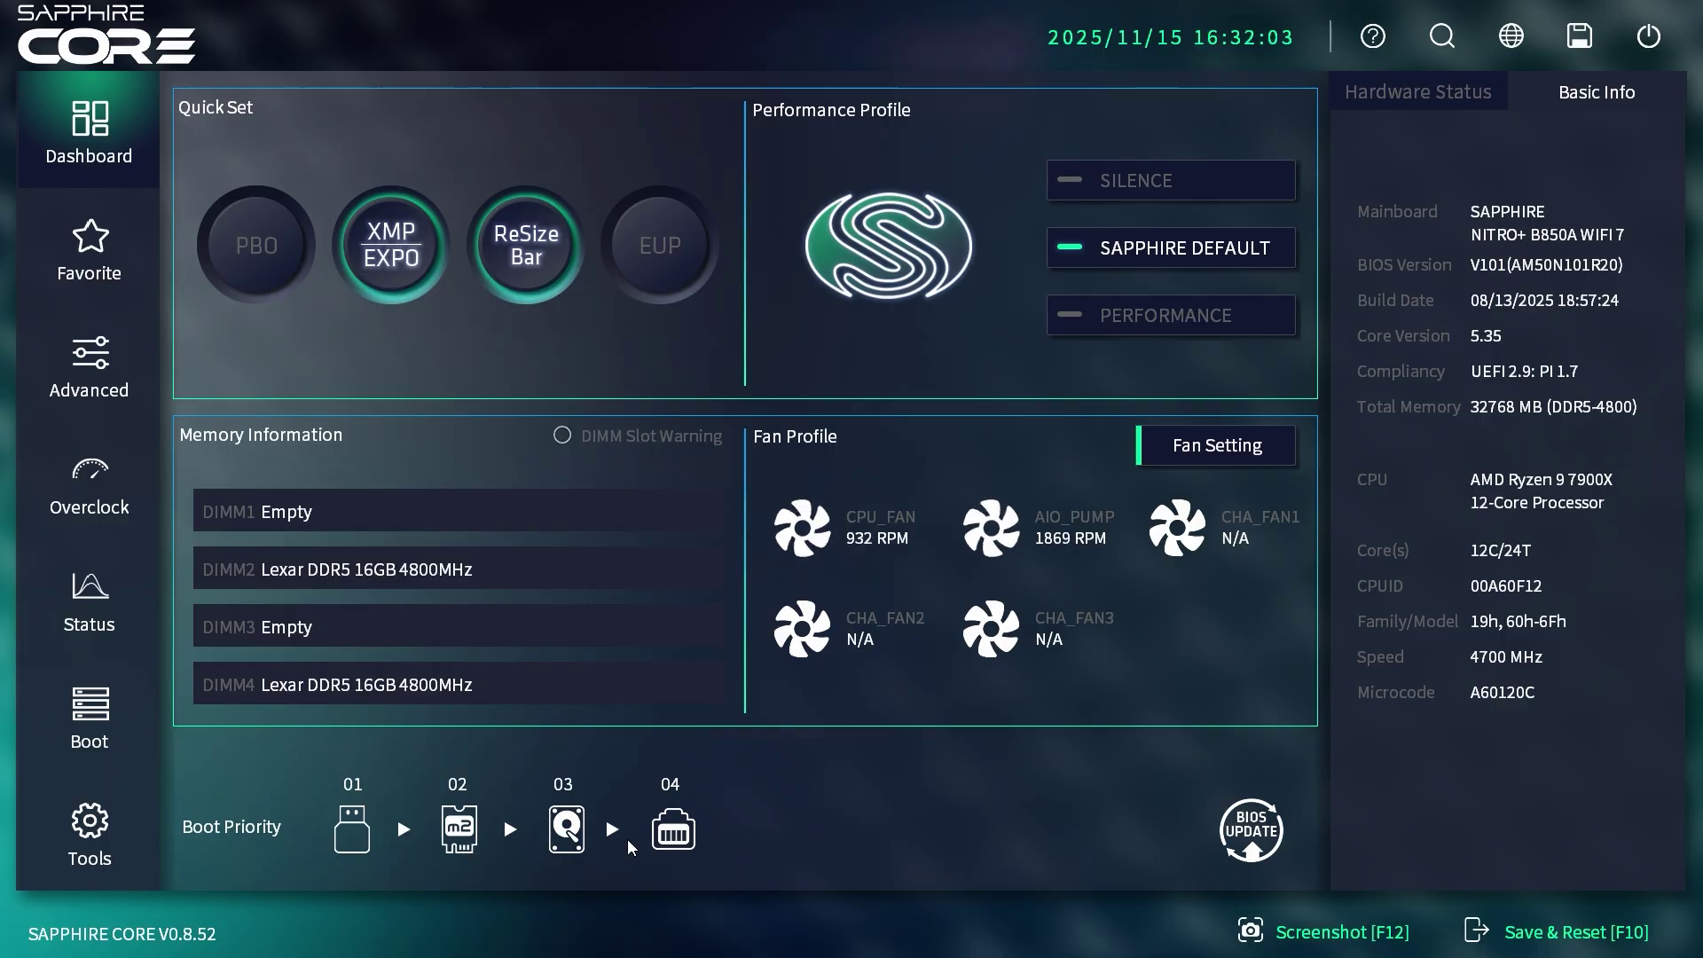
{"action": "mouse_move", "coordinate": [457, 838]}
{"action": "left_mouse_down"}
{"action": "mouse_move", "coordinate": [341, 843]}
{"action": "mouse_move", "coordinate": [489, 835]}
{"action": "left_mouse_up"}
{"action": "left_click", "coordinate": [1241, 838]}
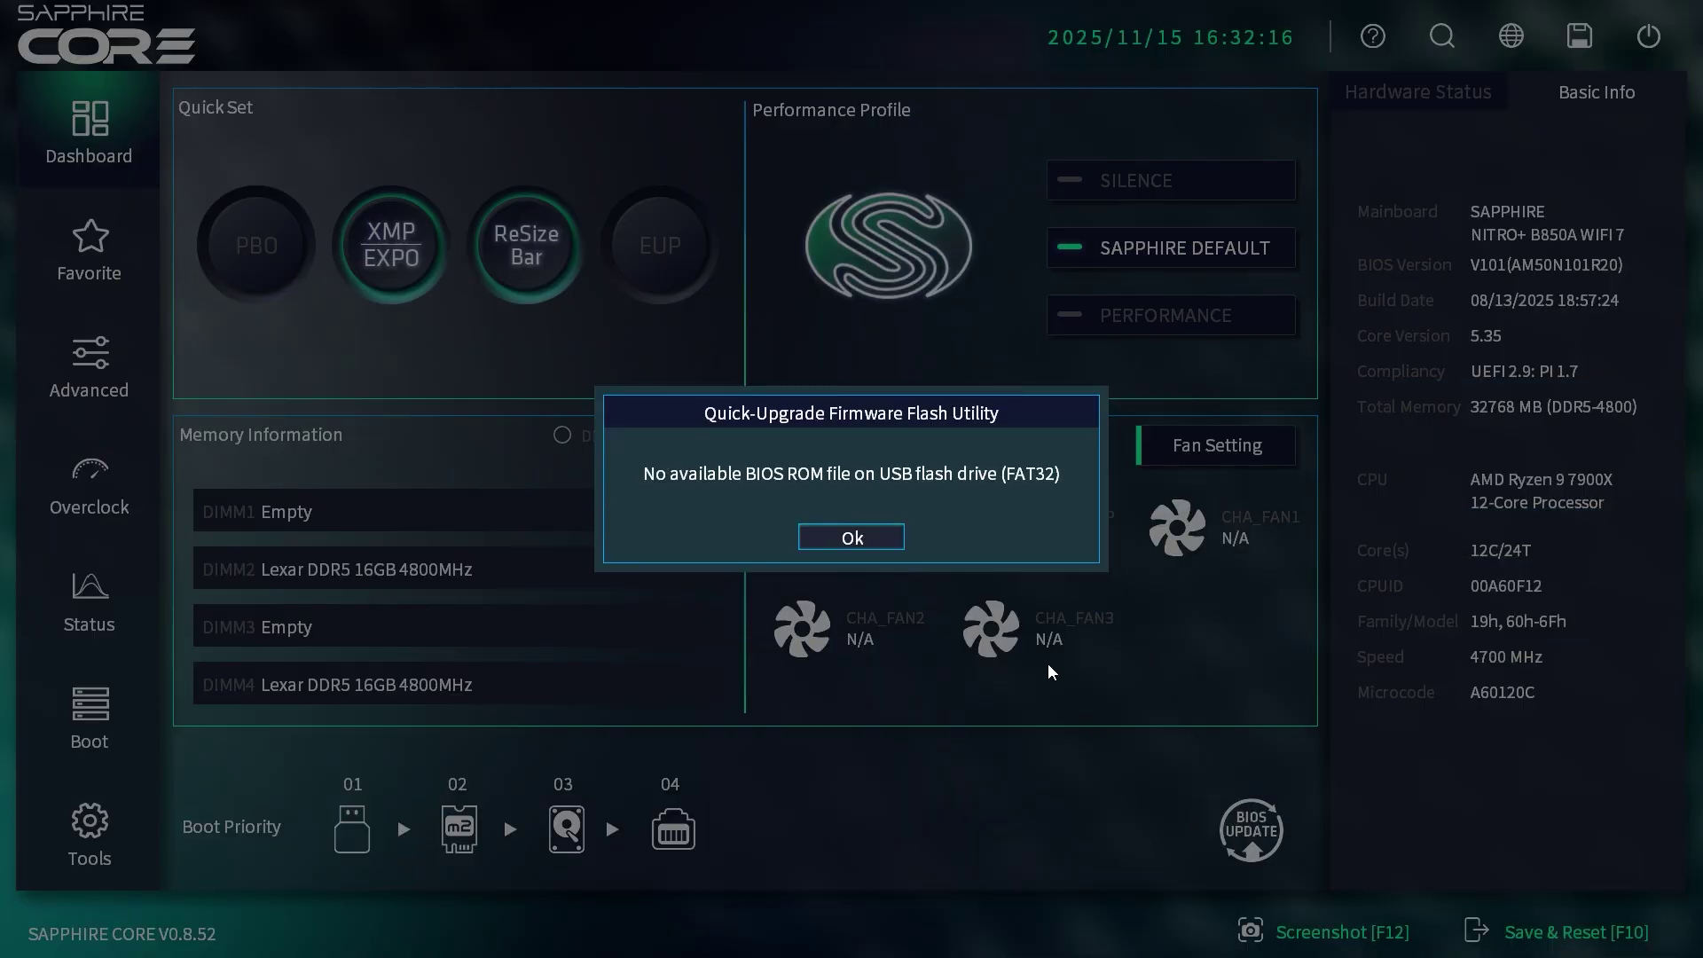
{"action": "left_click", "coordinate": [854, 544]}
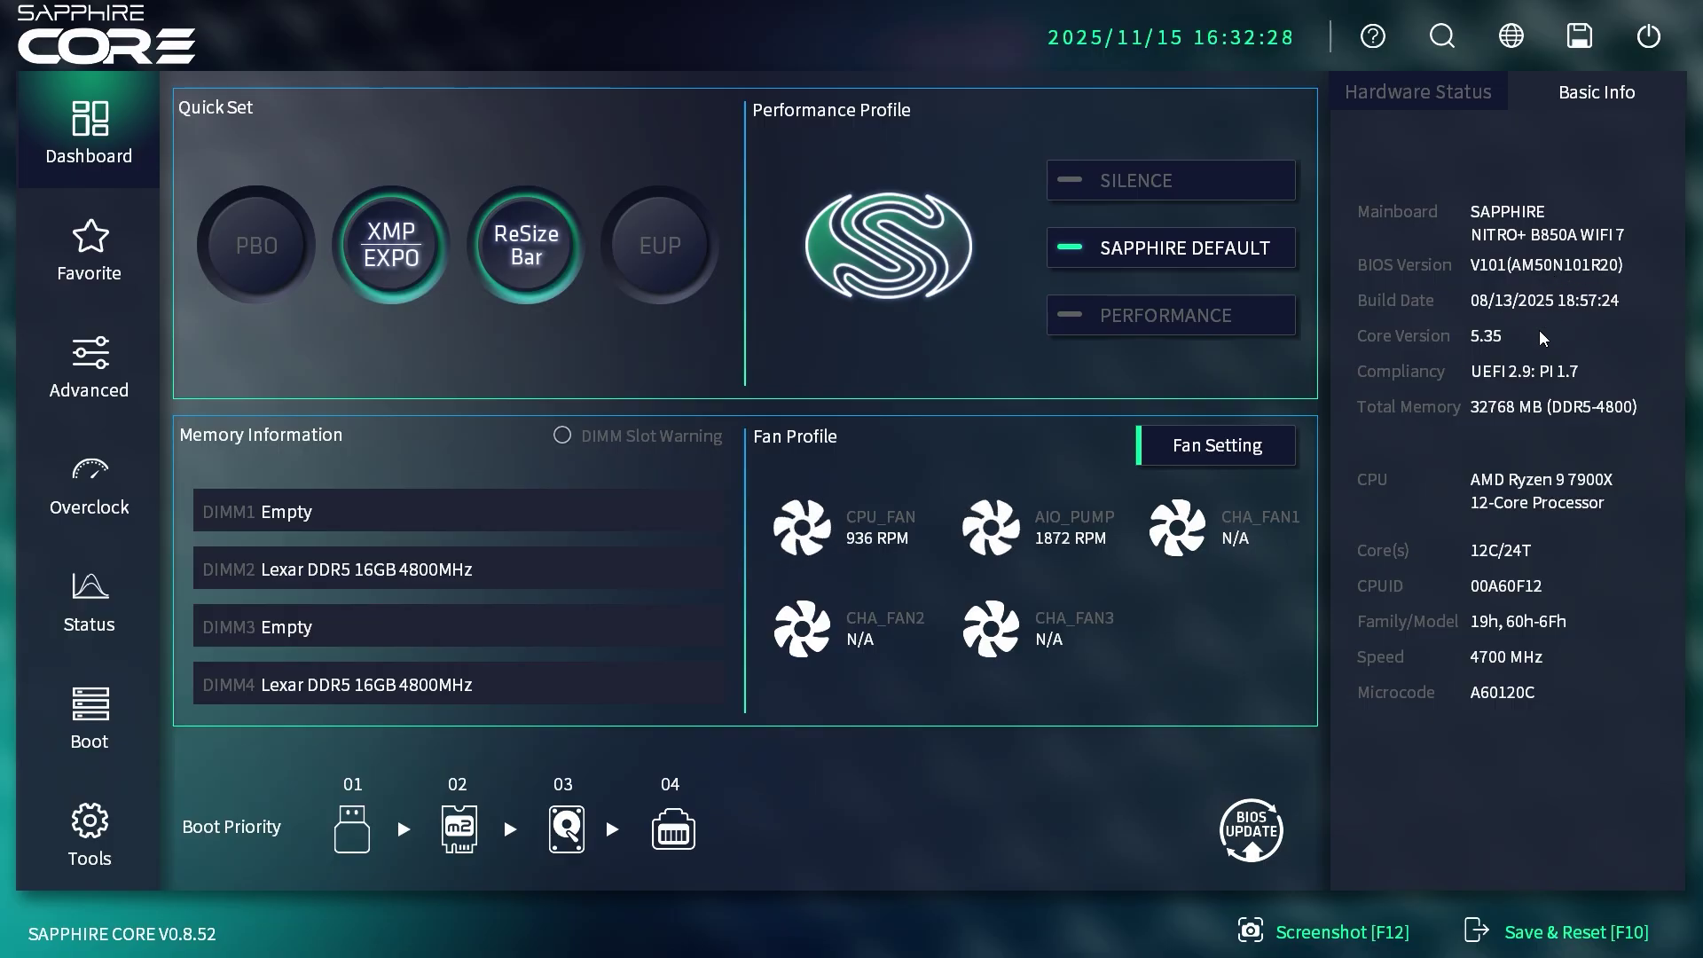
- View the Hardware Status readings and Basic Info, then open the empty Favorite page
{"action": "left_click", "coordinate": [1440, 98]}
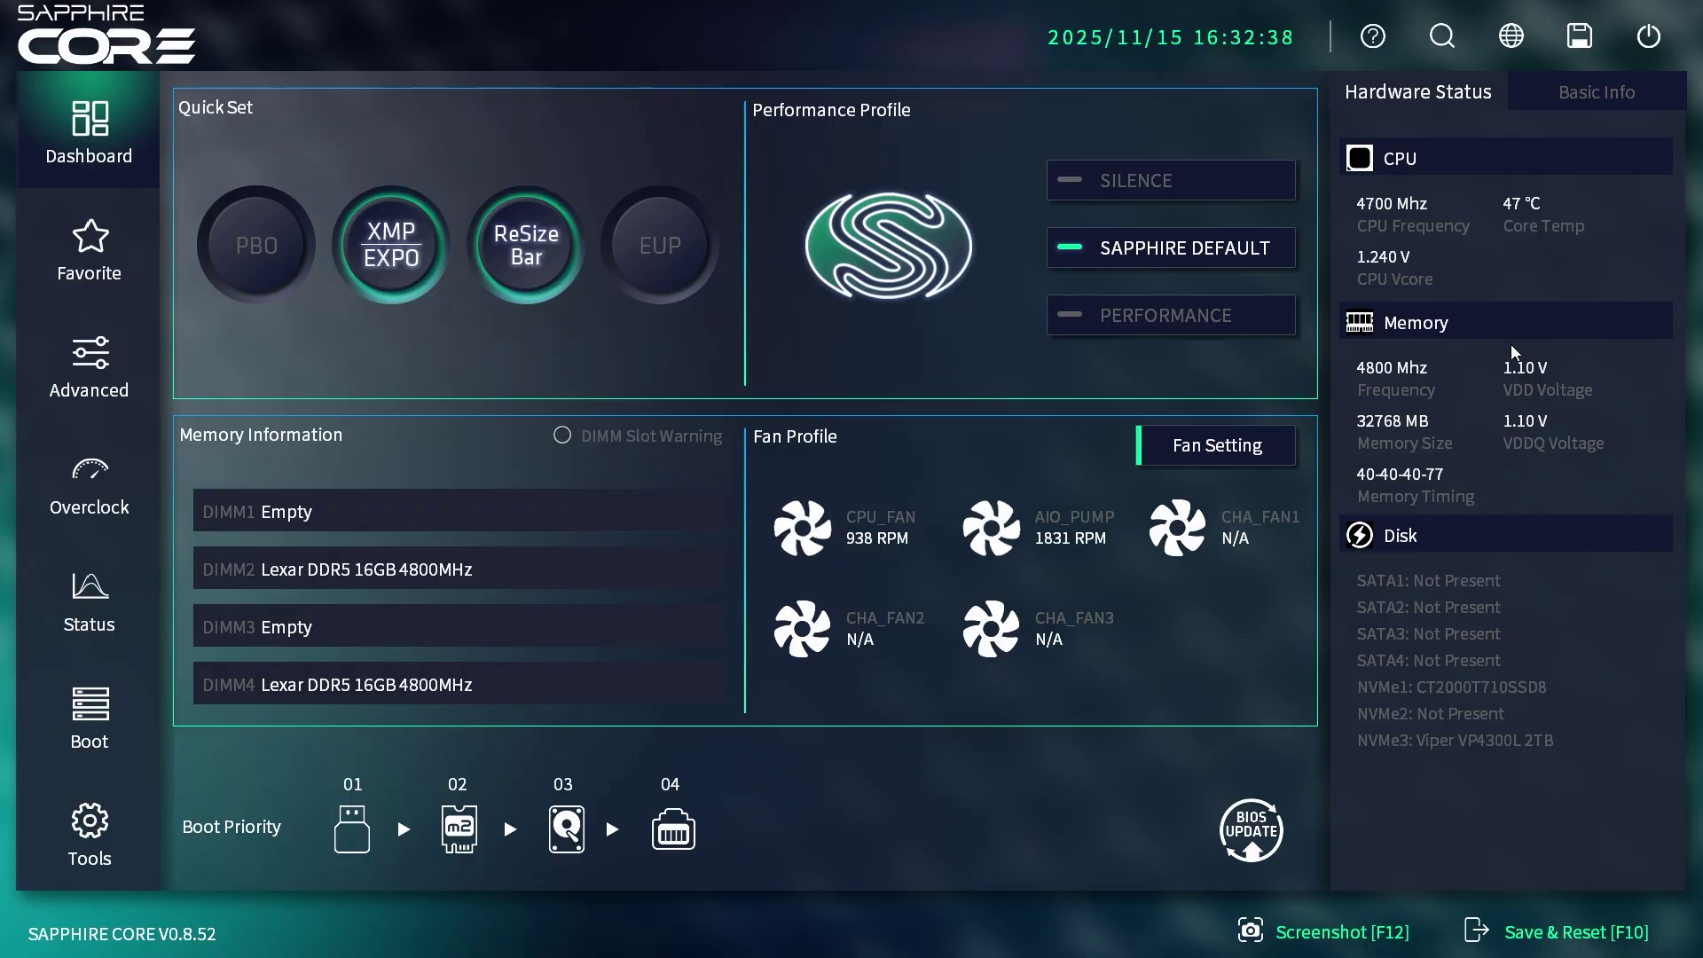
{"action": "left_click", "coordinate": [1584, 90]}
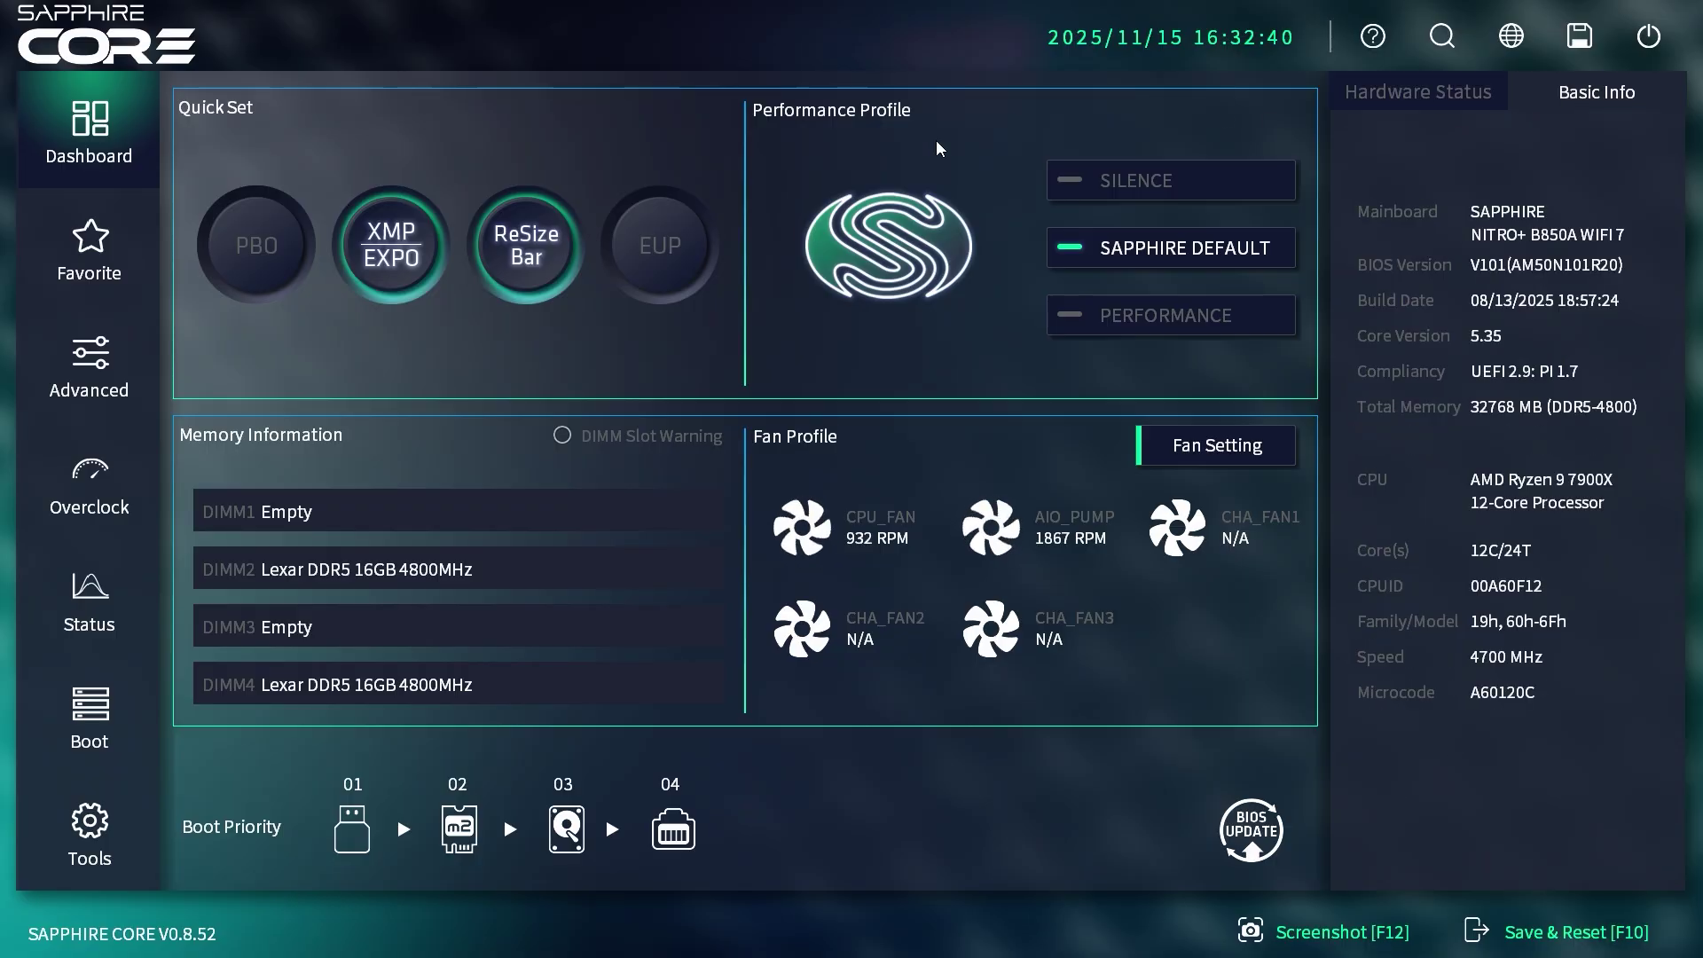
{"action": "left_click", "coordinate": [123, 258]}
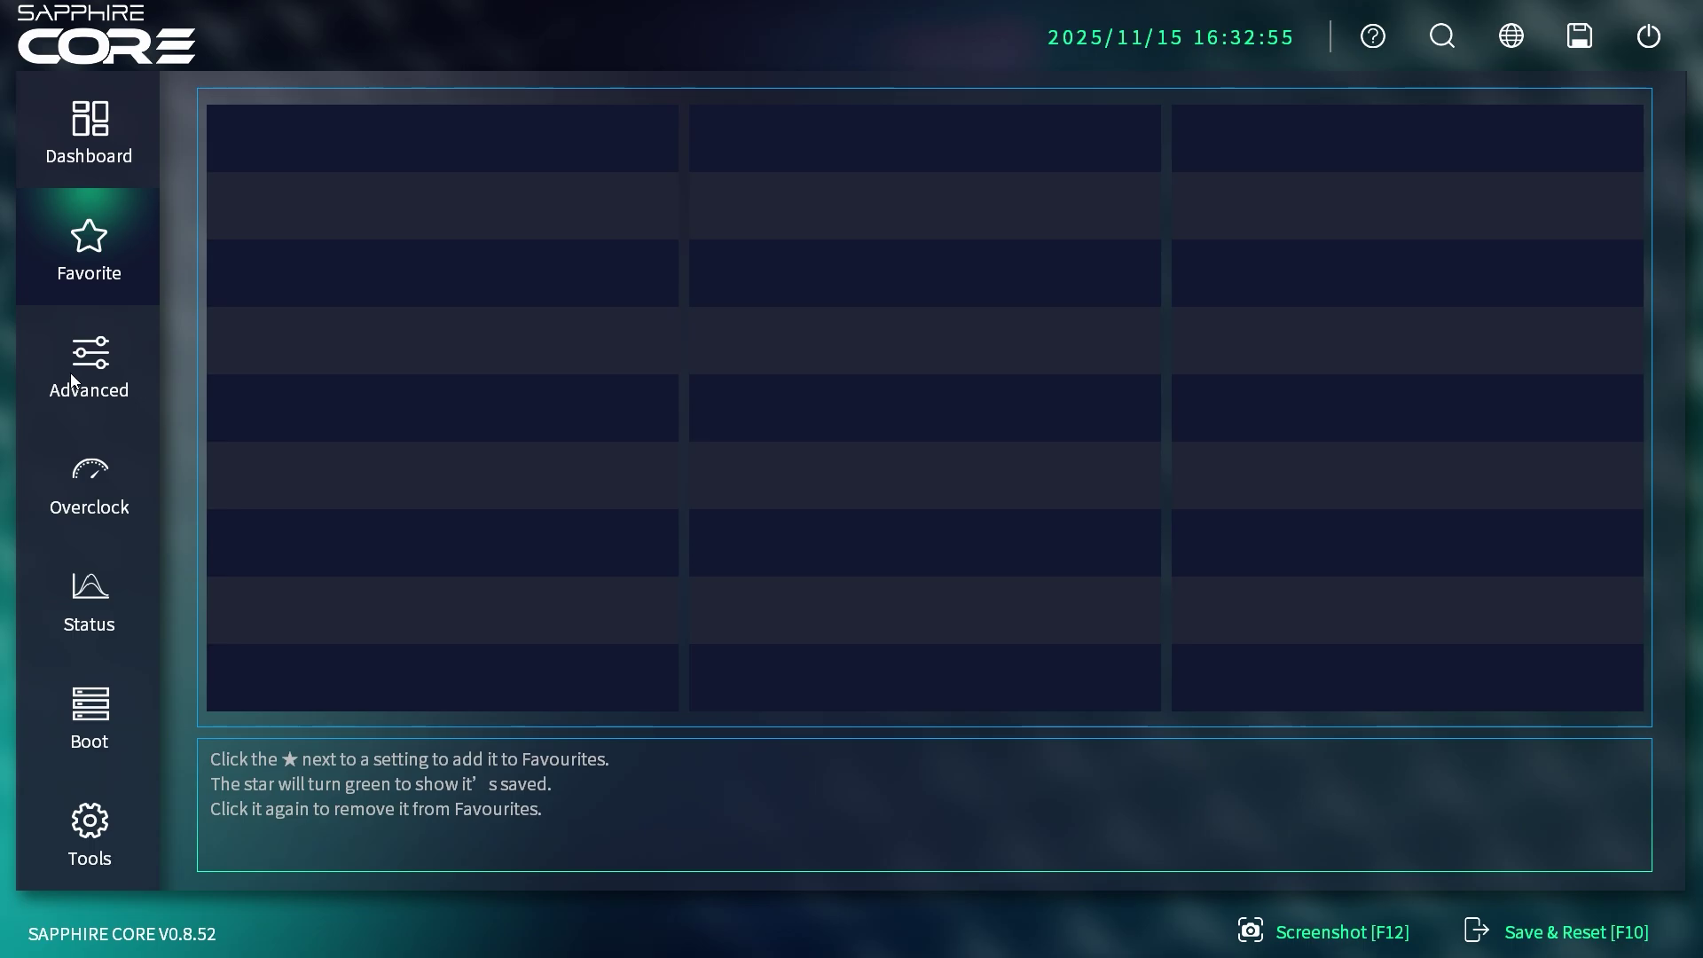
- Open Advanced and view the Common tab: SVM Mode Enabled, SMT Control Auto, IOMMU Auto
{"action": "left_click", "coordinate": [97, 364]}
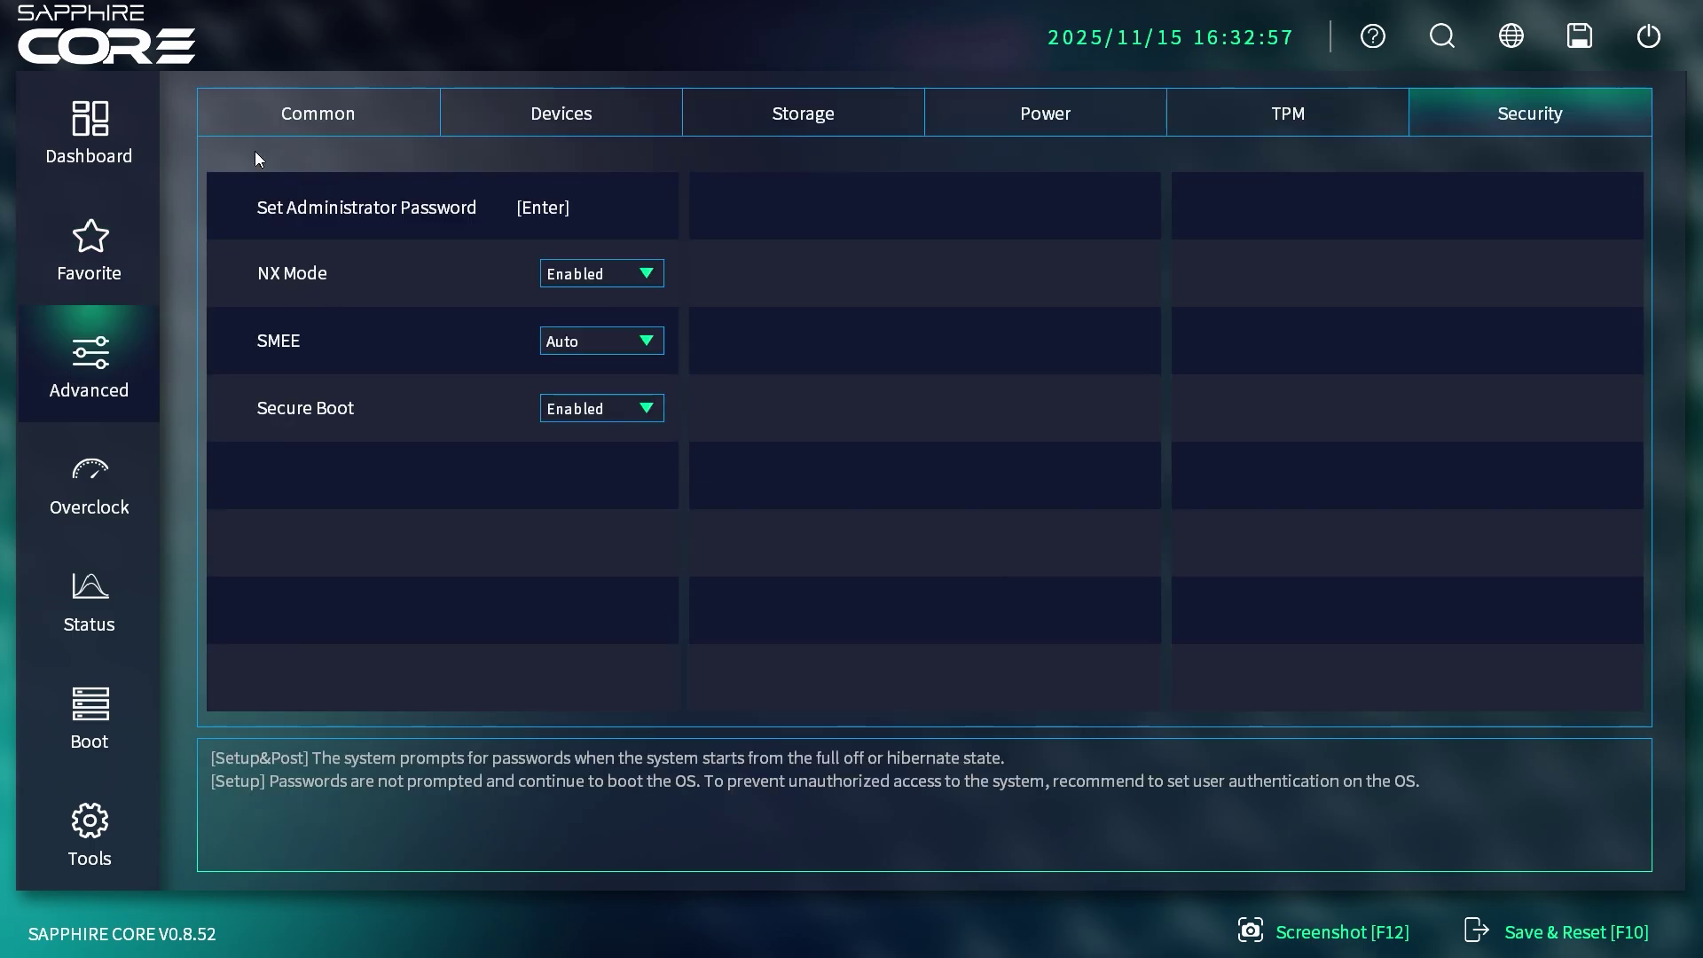
{"action": "left_click", "coordinate": [326, 103]}
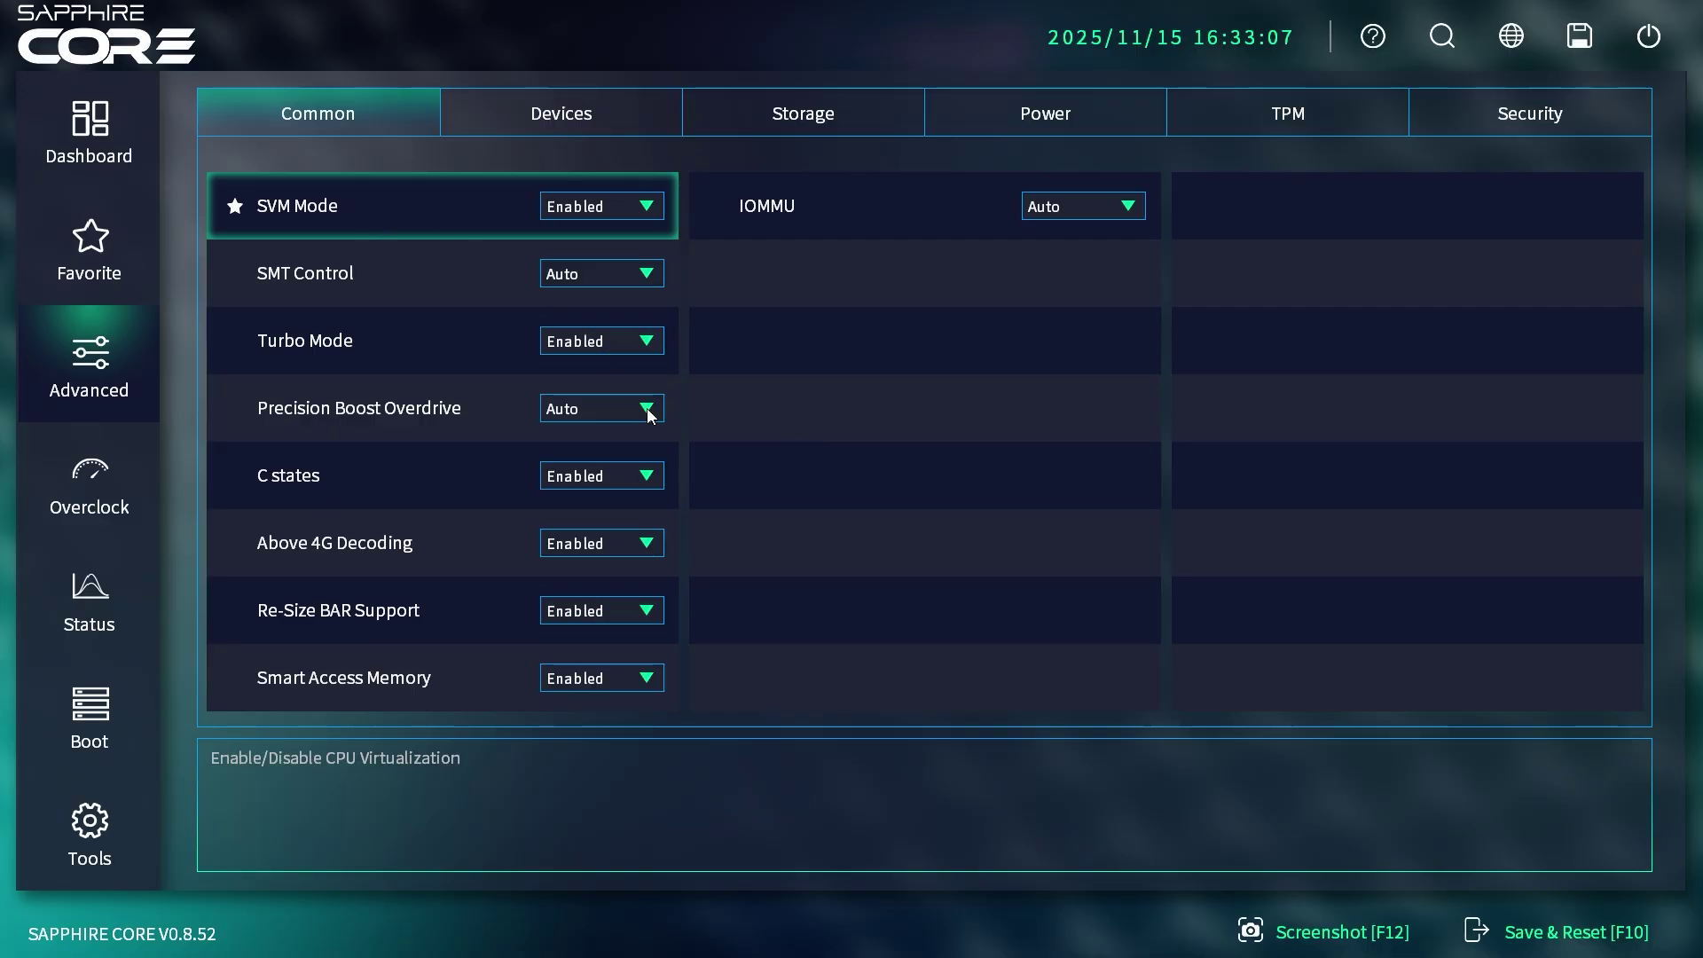
- Go through the Devices, Storage, Power and TPM tabs to Security, showing NX Mode and Secure Boot Enabled
{"action": "left_click", "coordinate": [566, 117]}
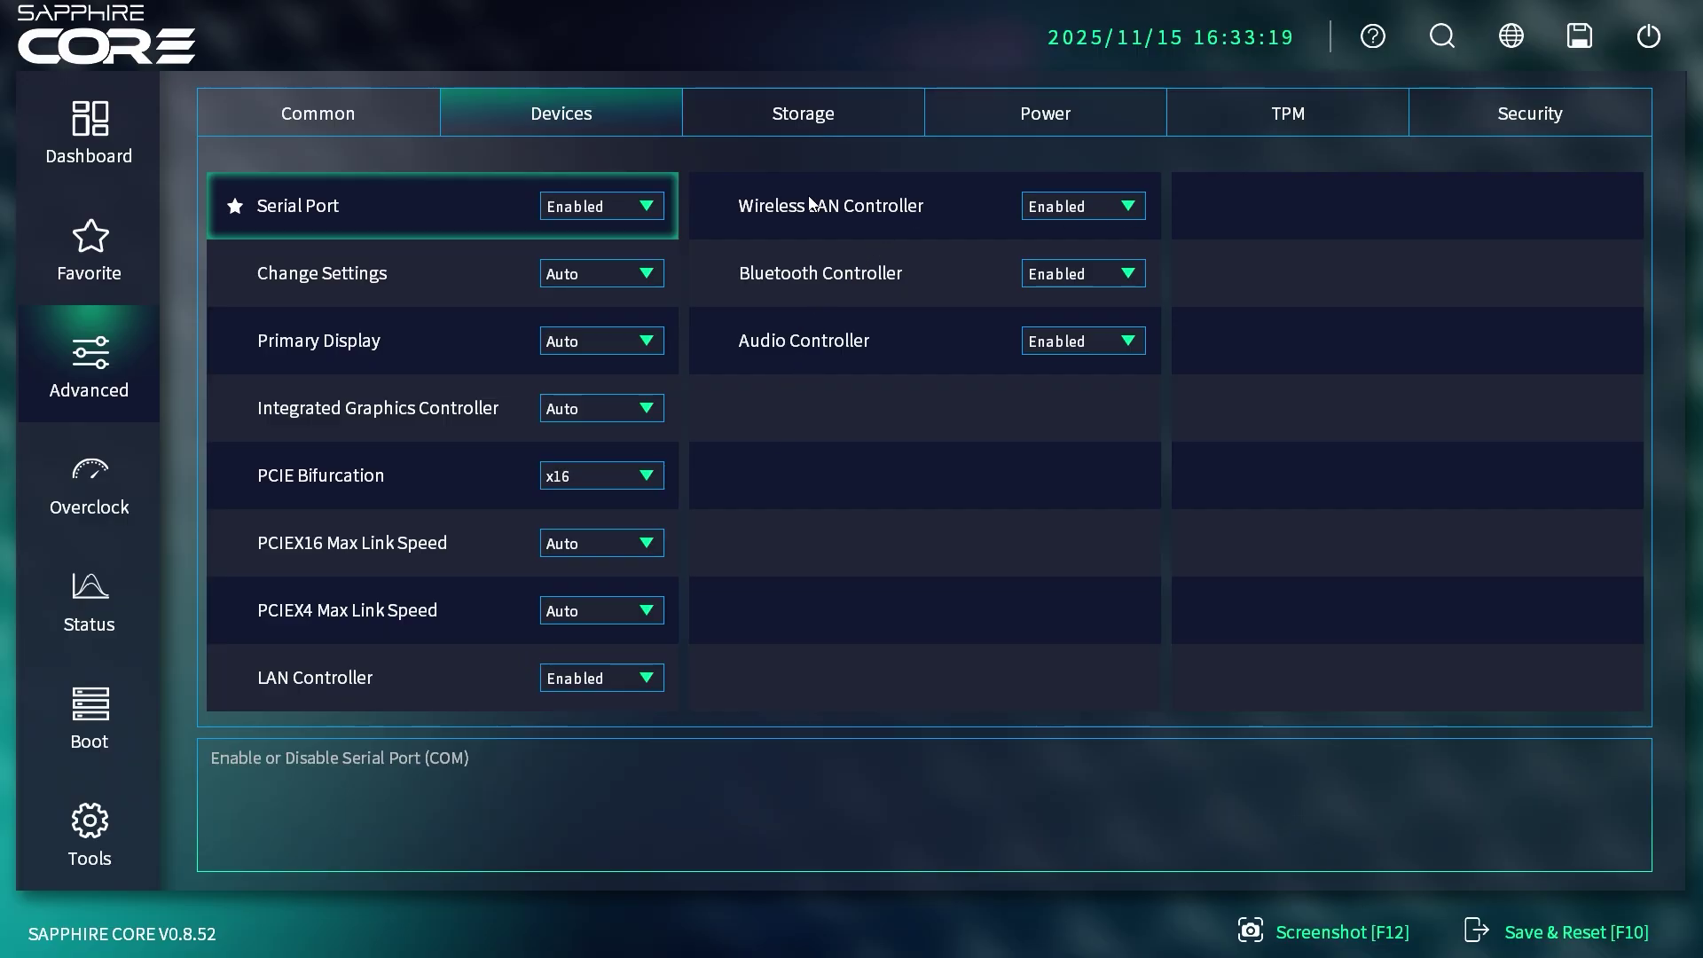
{"action": "left_click", "coordinate": [803, 111]}
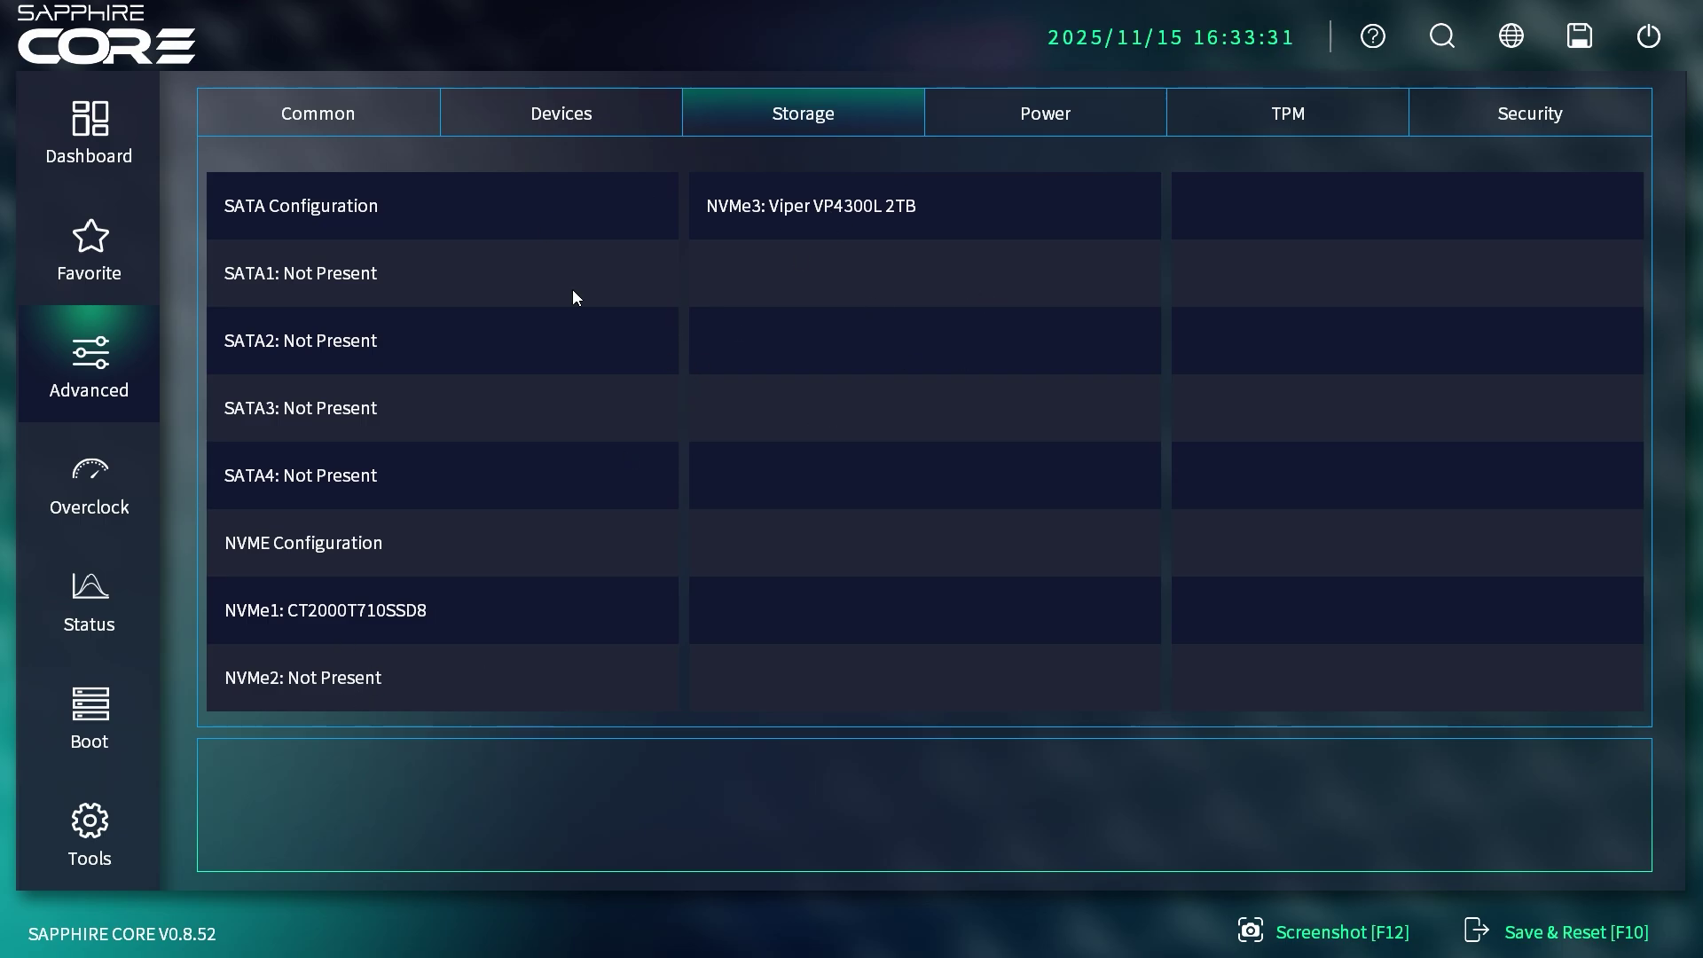
{"action": "left_click", "coordinate": [1080, 127]}
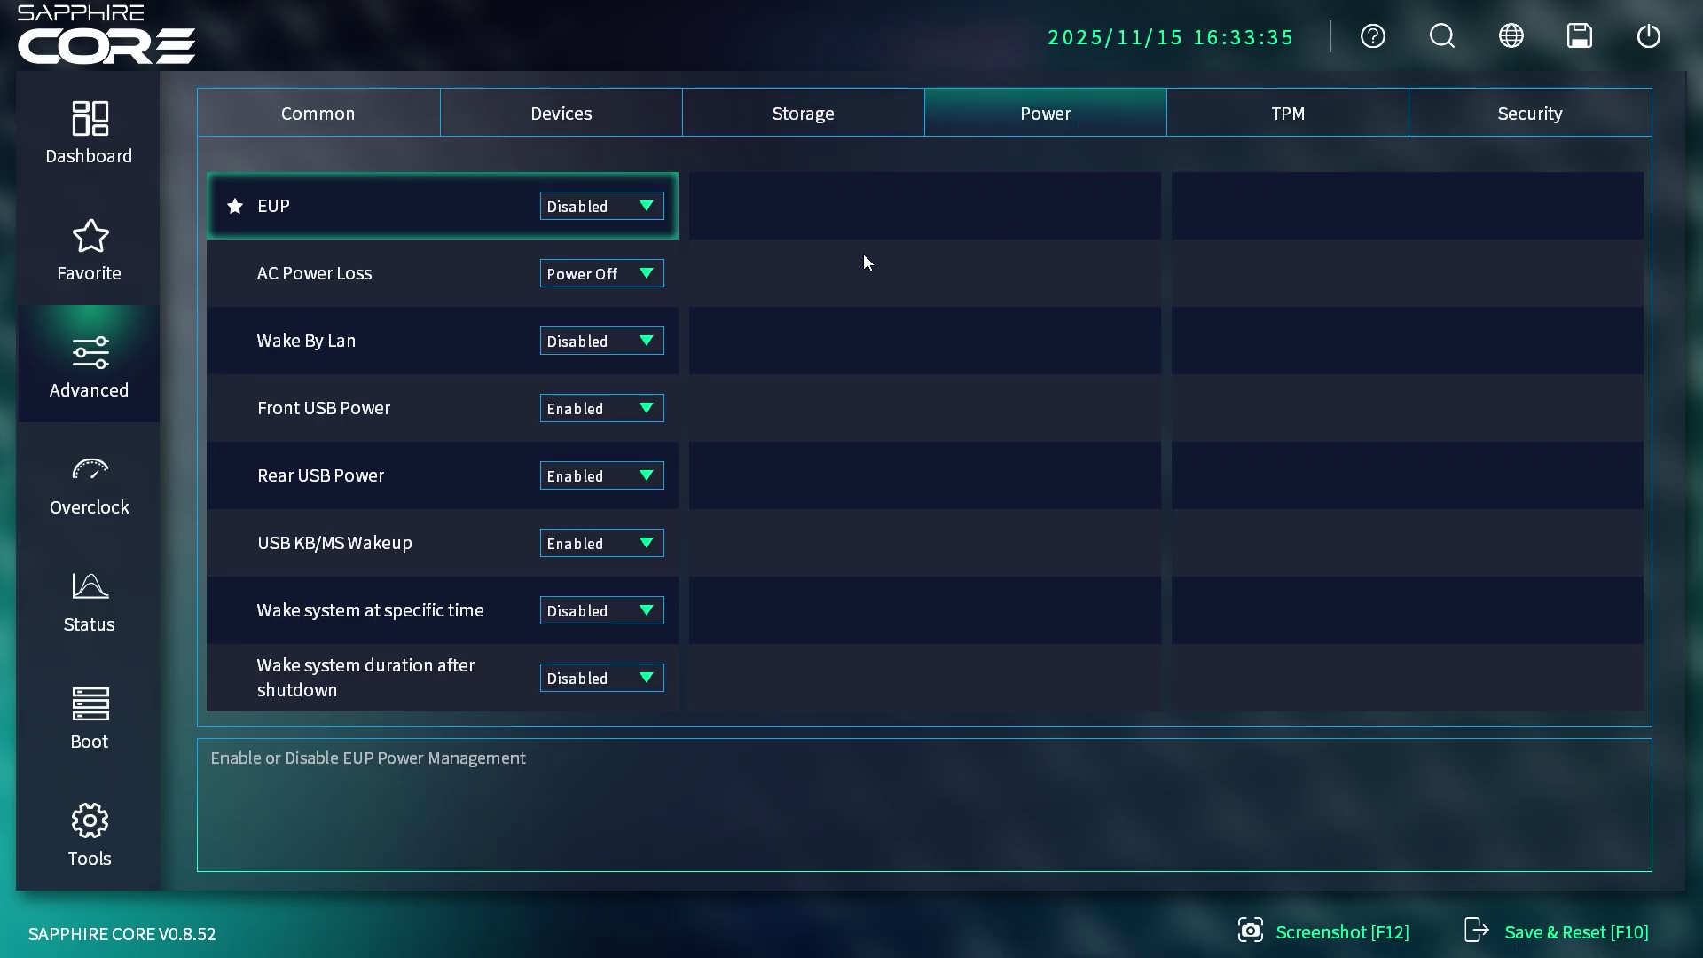
{"action": "left_click", "coordinate": [1302, 117]}
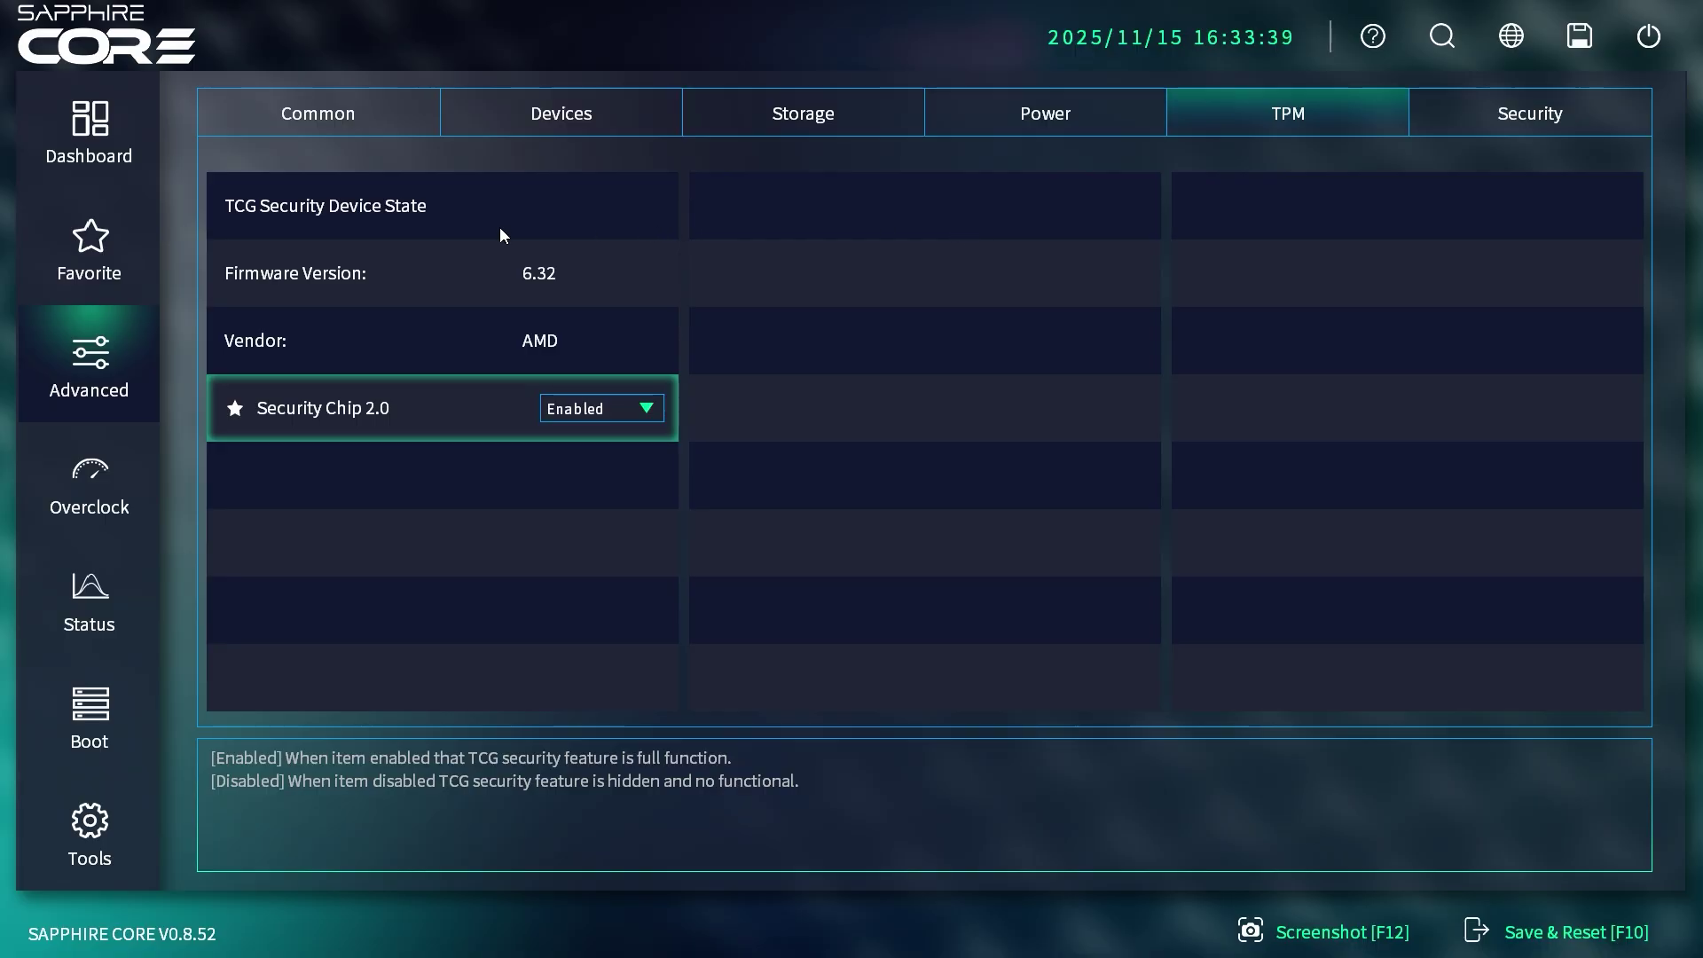
{"action": "left_click", "coordinate": [1539, 117]}
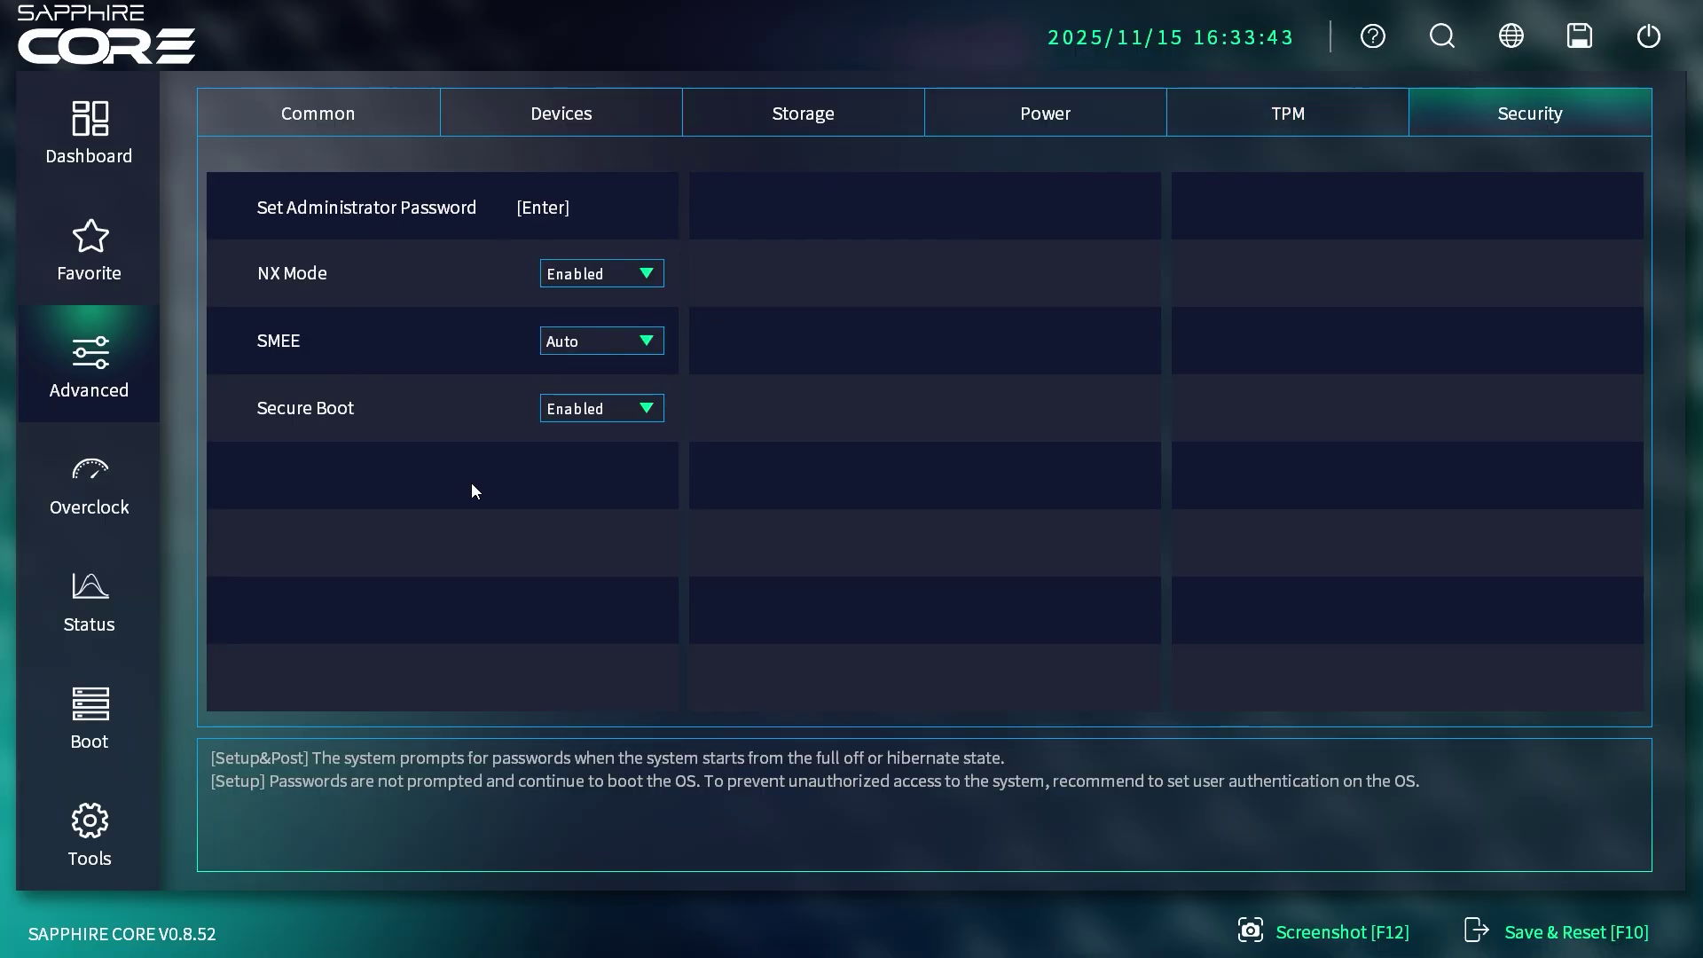
- In Overclock, switch Precision Boost Overdrive to Advanced, then back to Auto
{"action": "left_click", "coordinate": [107, 484]}
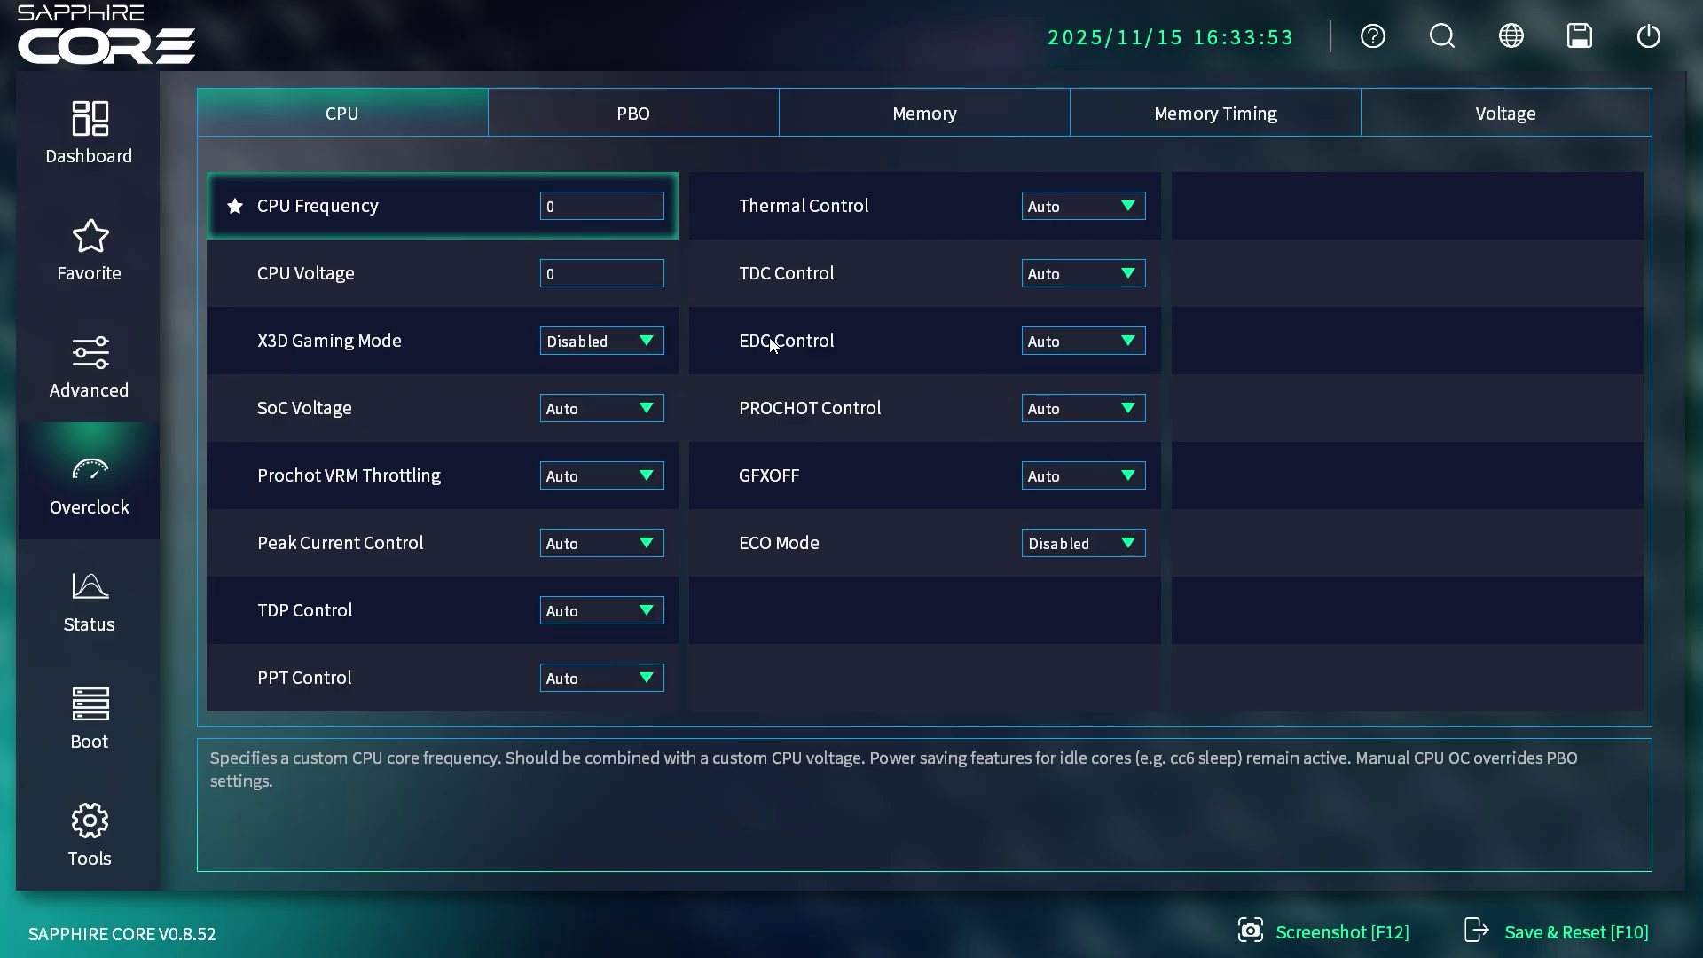
{"action": "left_click", "coordinate": [657, 116]}
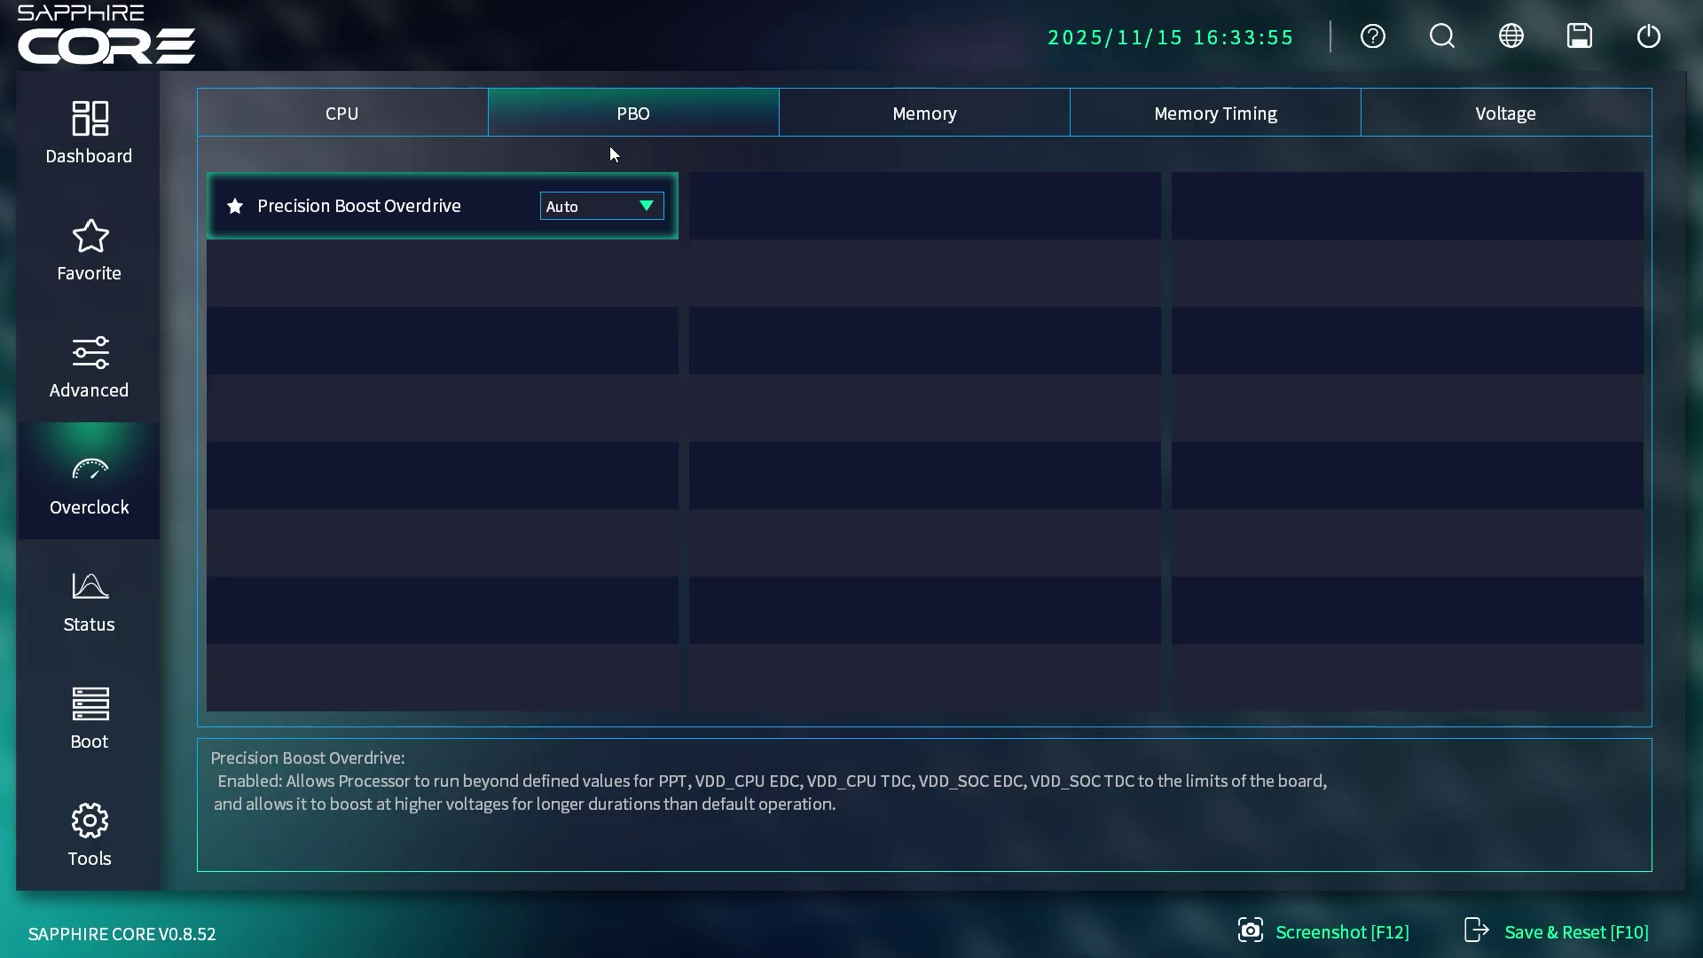
{"action": "left_click", "coordinate": [643, 205]}
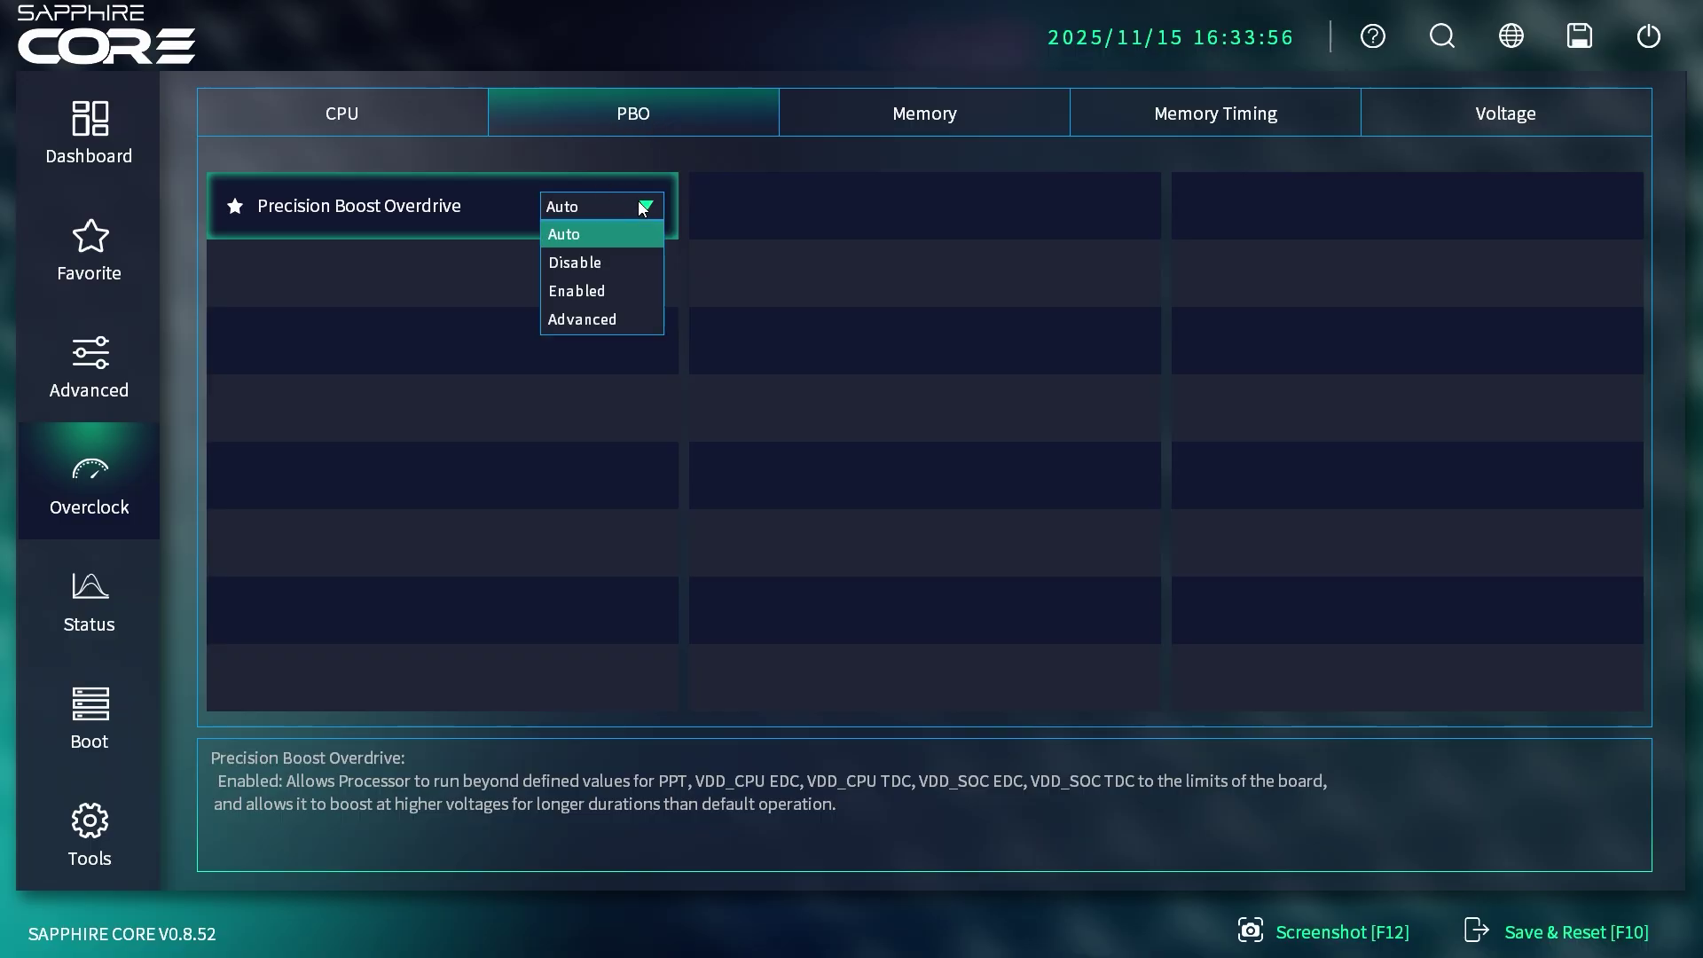
{"action": "left_click", "coordinate": [594, 317]}
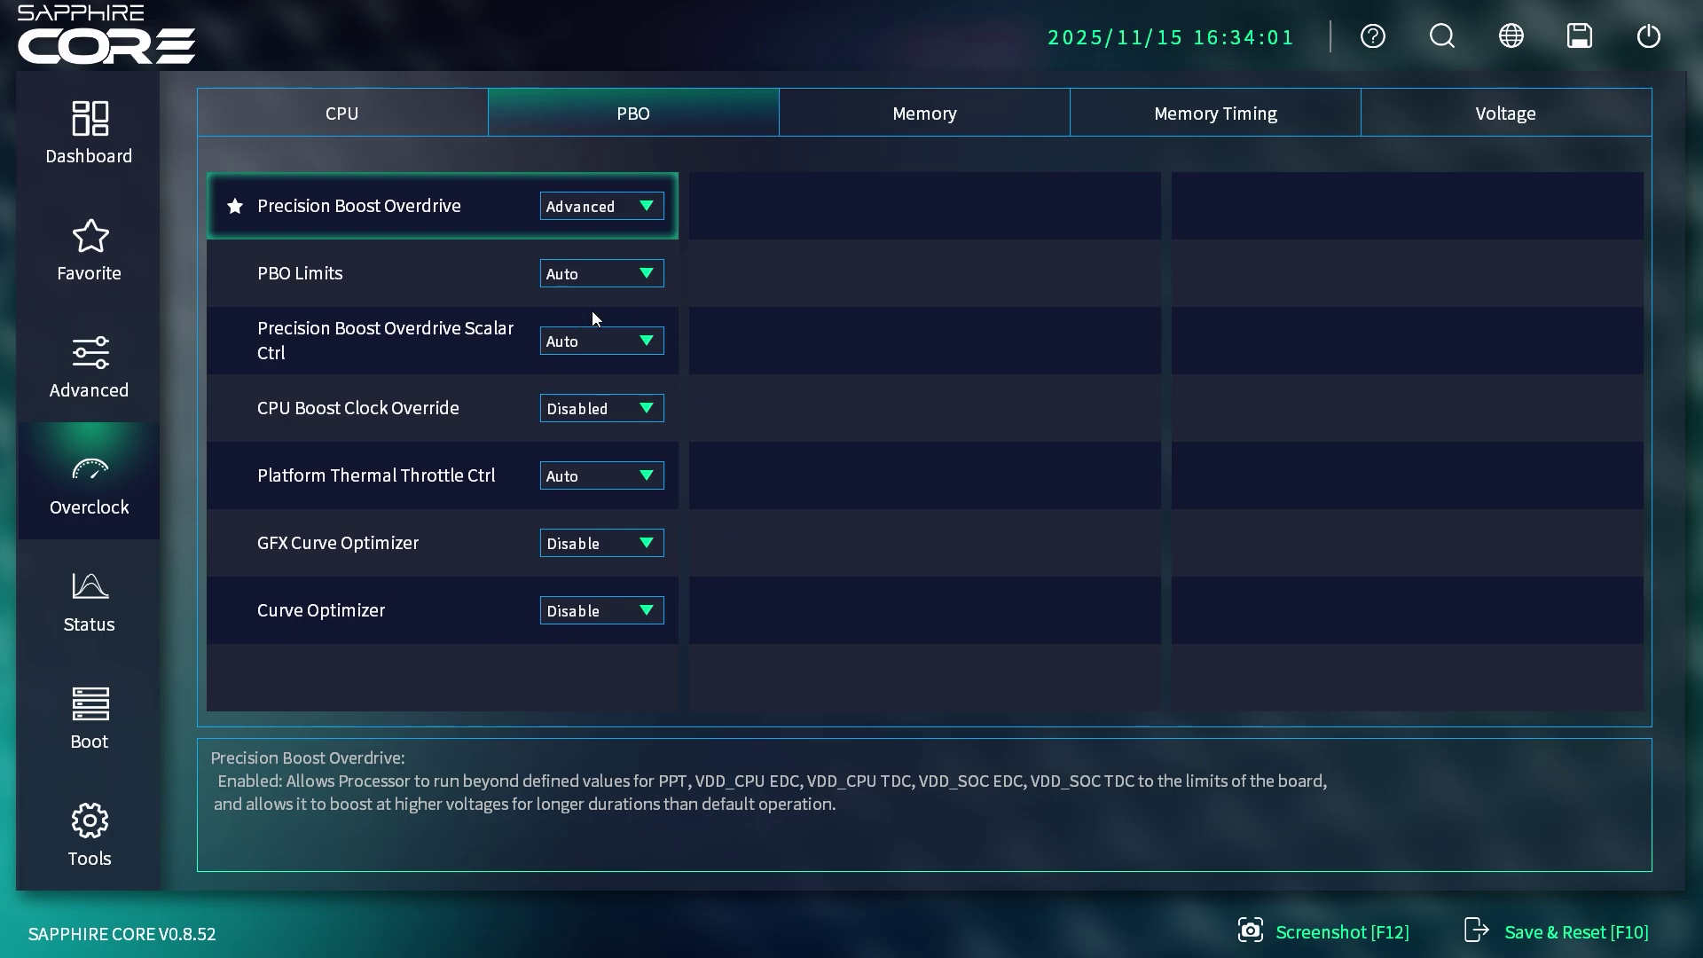
{"action": "left_click", "coordinate": [654, 206]}
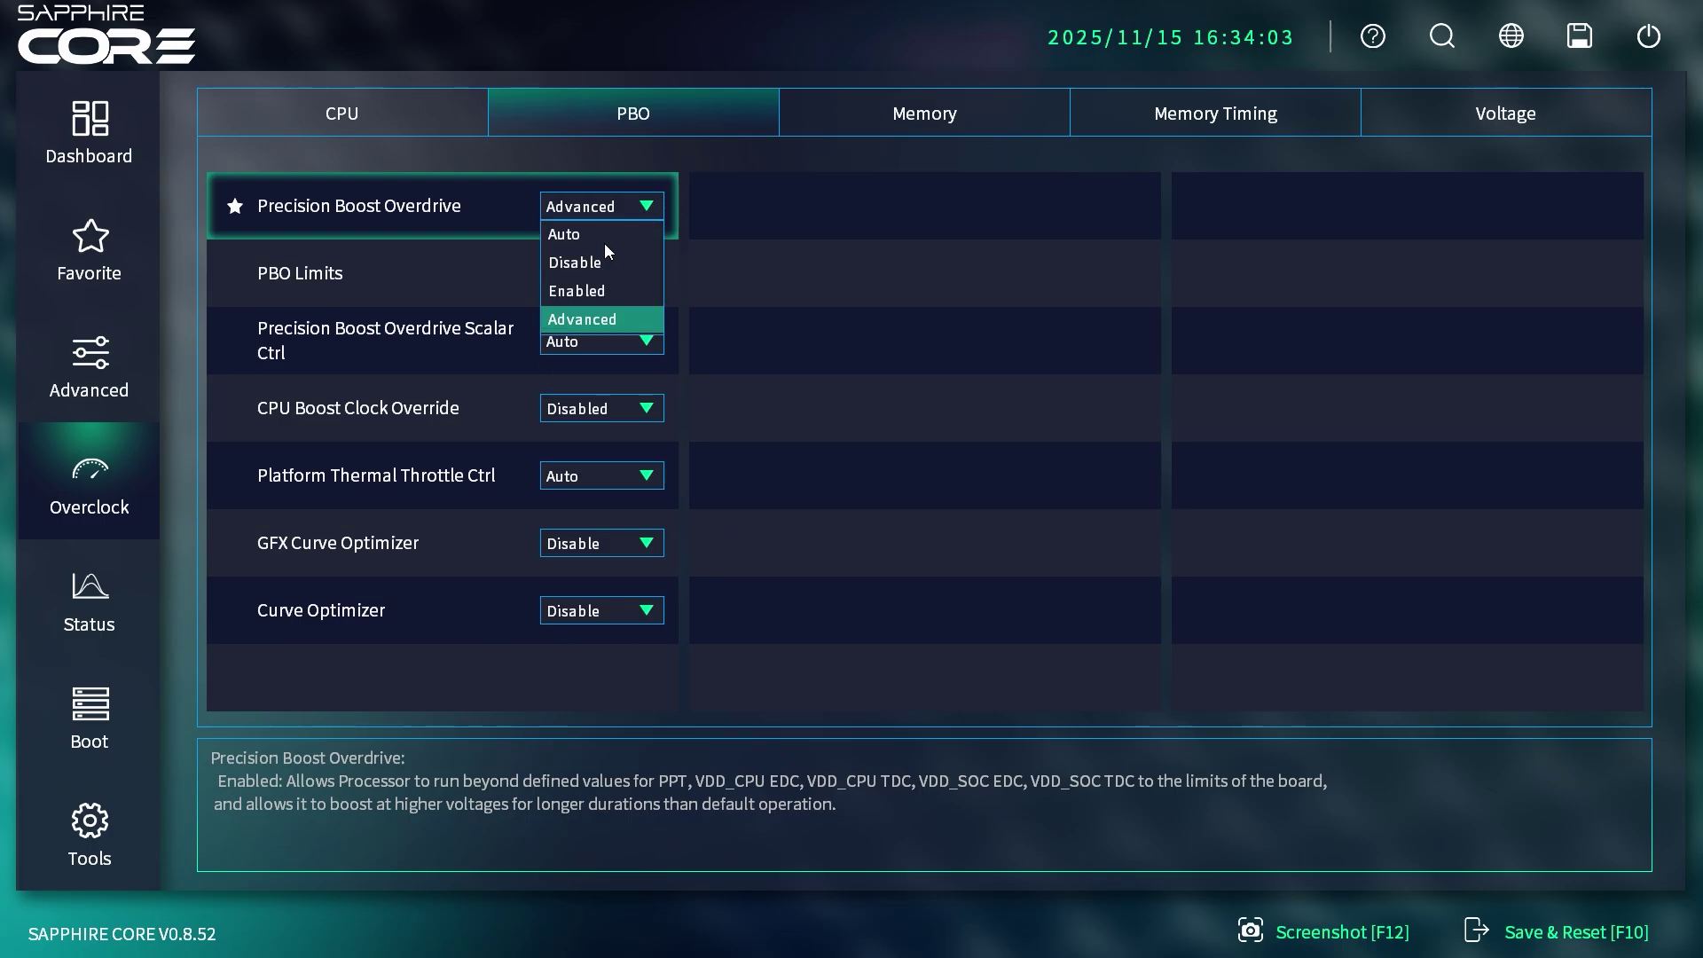
{"action": "left_click", "coordinate": [605, 238]}
- Check the Memory tab's XMP/EXPO profile, keeping it at XMP1 5200
{"action": "left_click", "coordinate": [897, 119]}
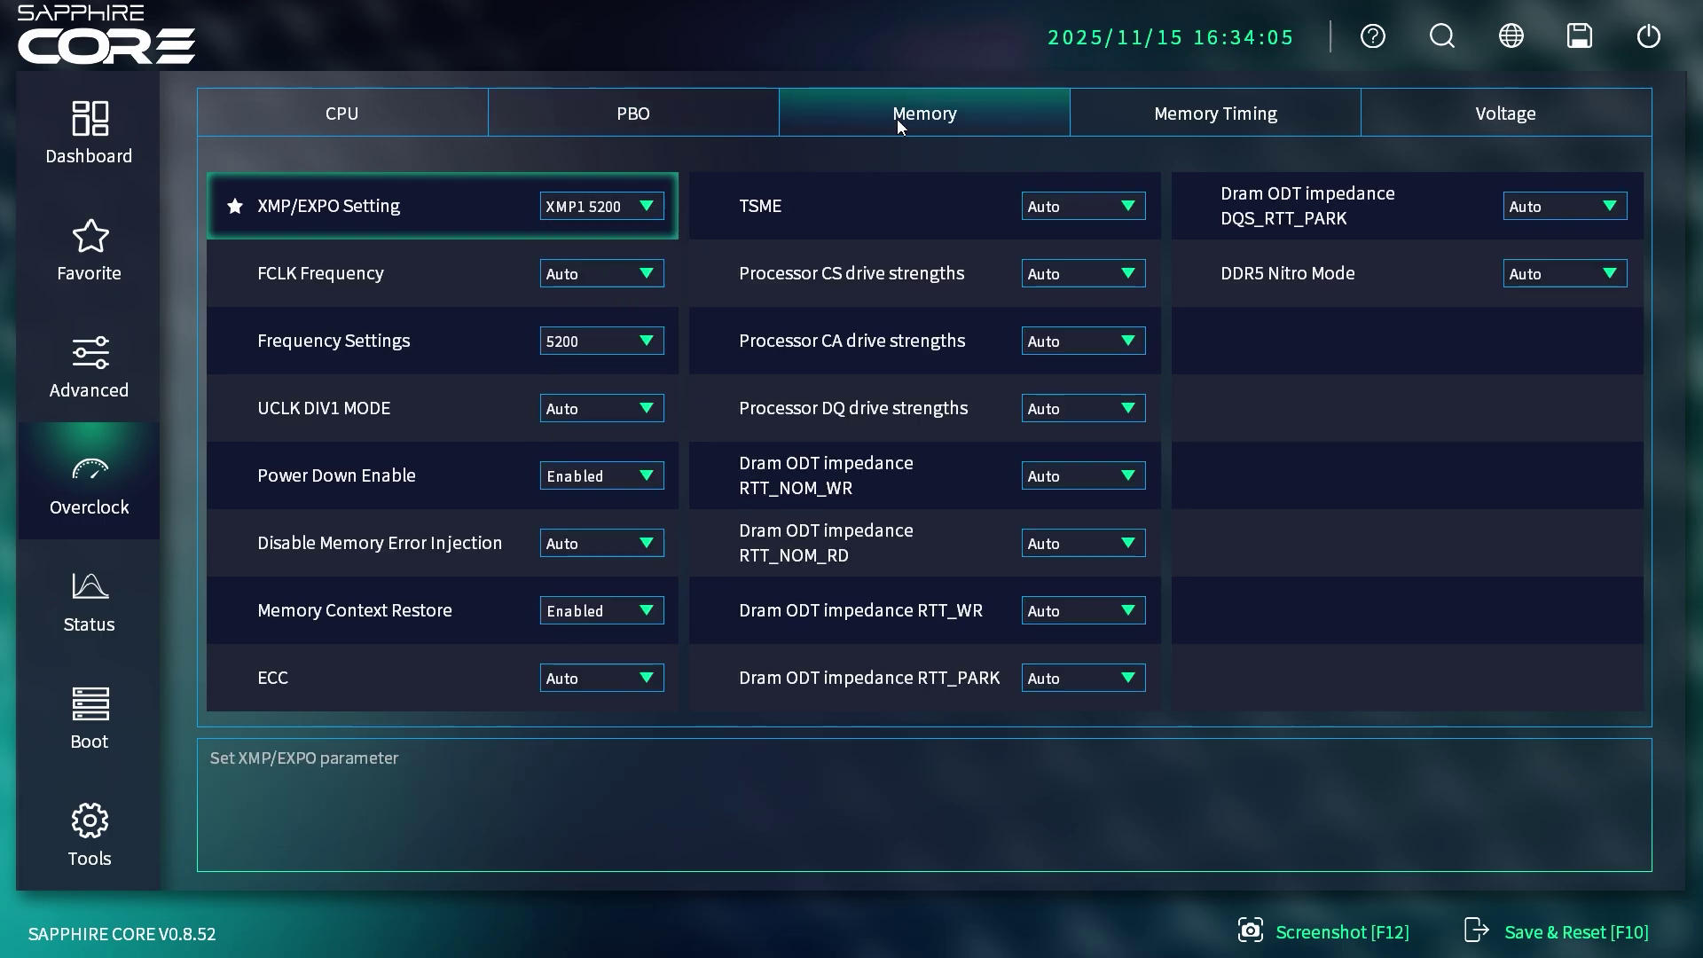
{"action": "left_click", "coordinate": [640, 211]}
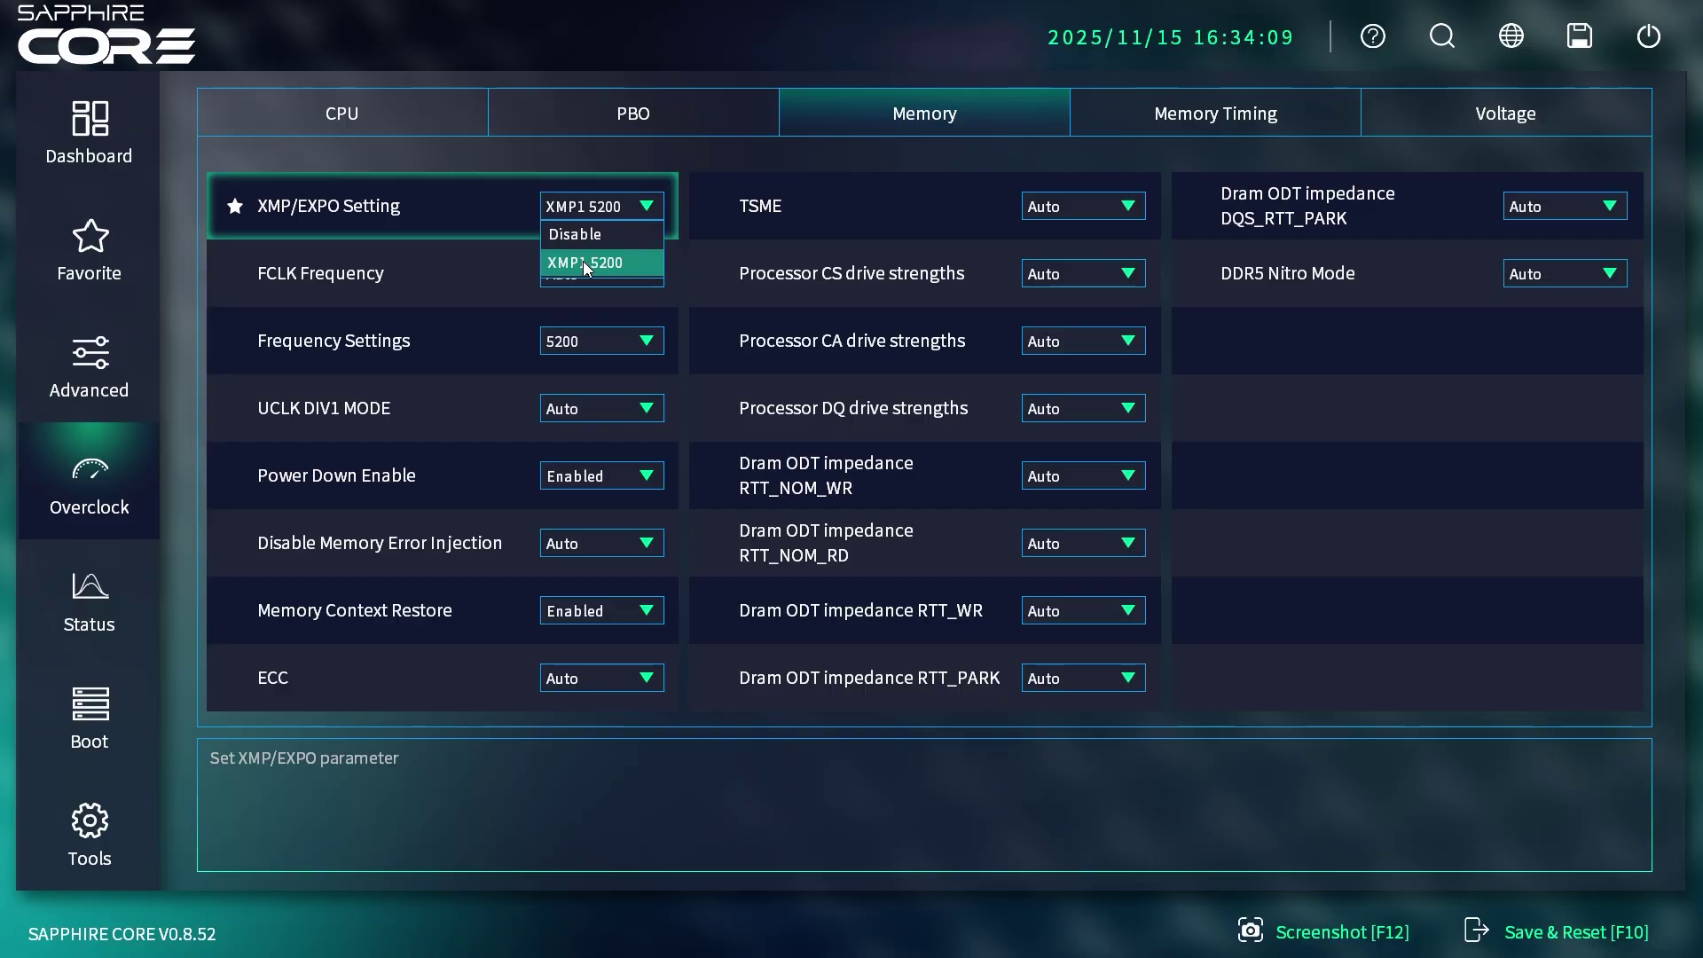
{"action": "left_click", "coordinate": [626, 266]}
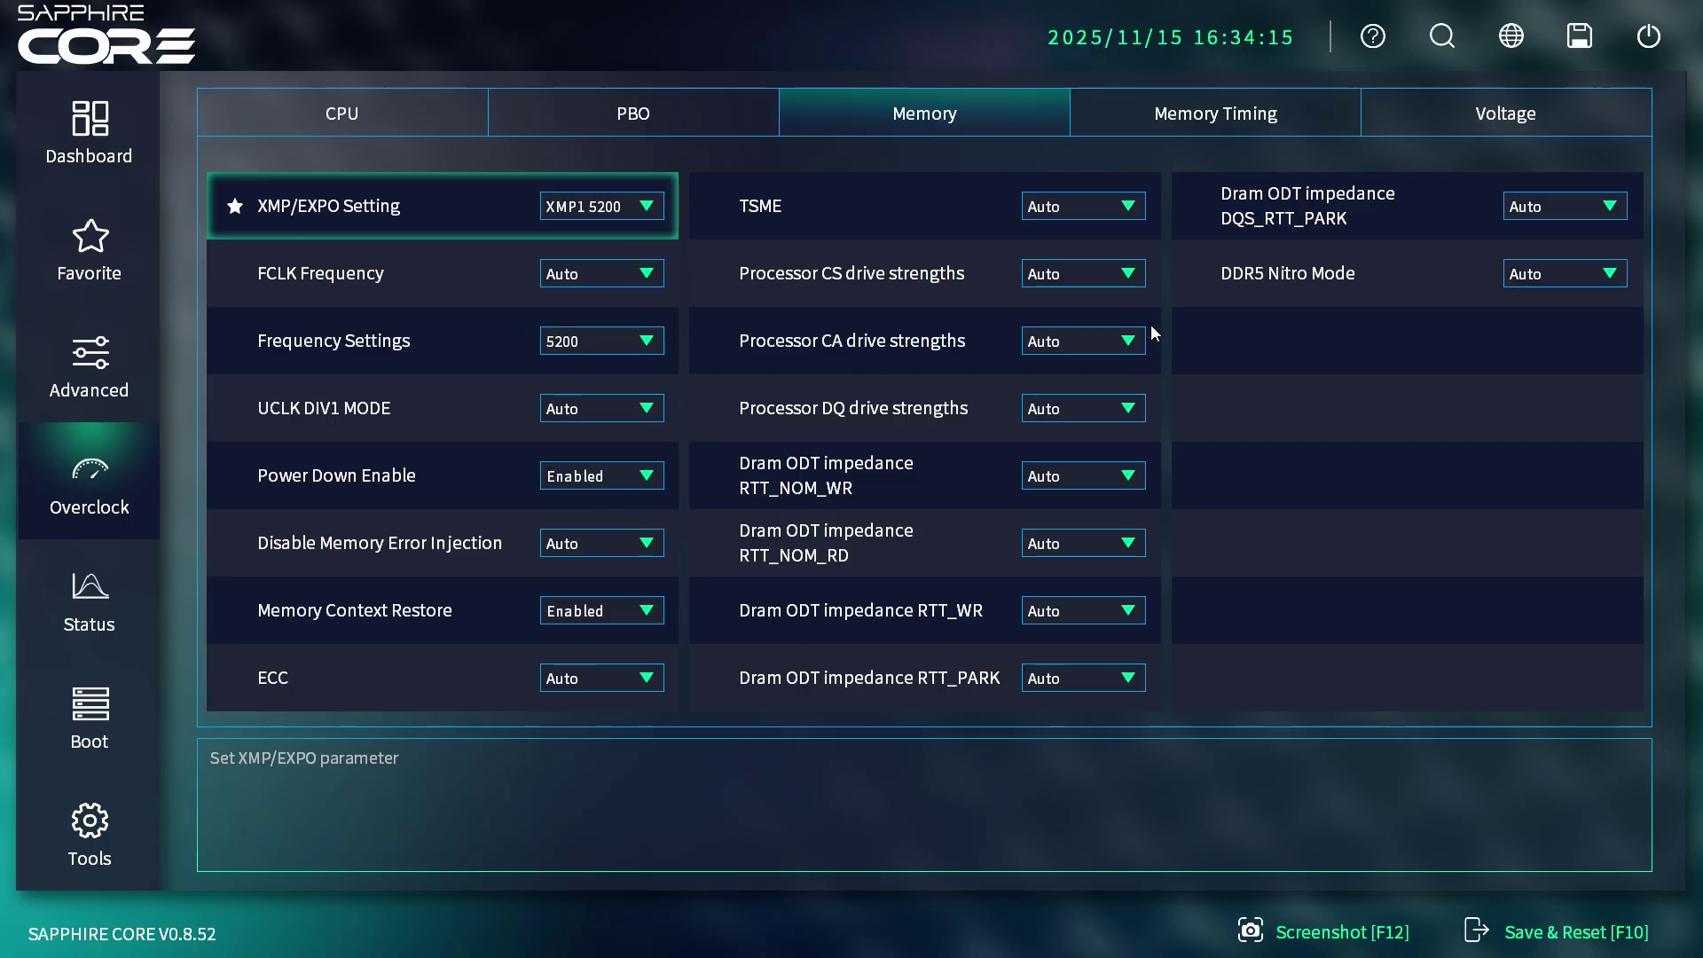
- Browse the Memory Timing, Voltage, Memory and PBO tabs, then view Status with CPU_FAN at 948 RPM
{"action": "left_click", "coordinate": [1231, 120]}
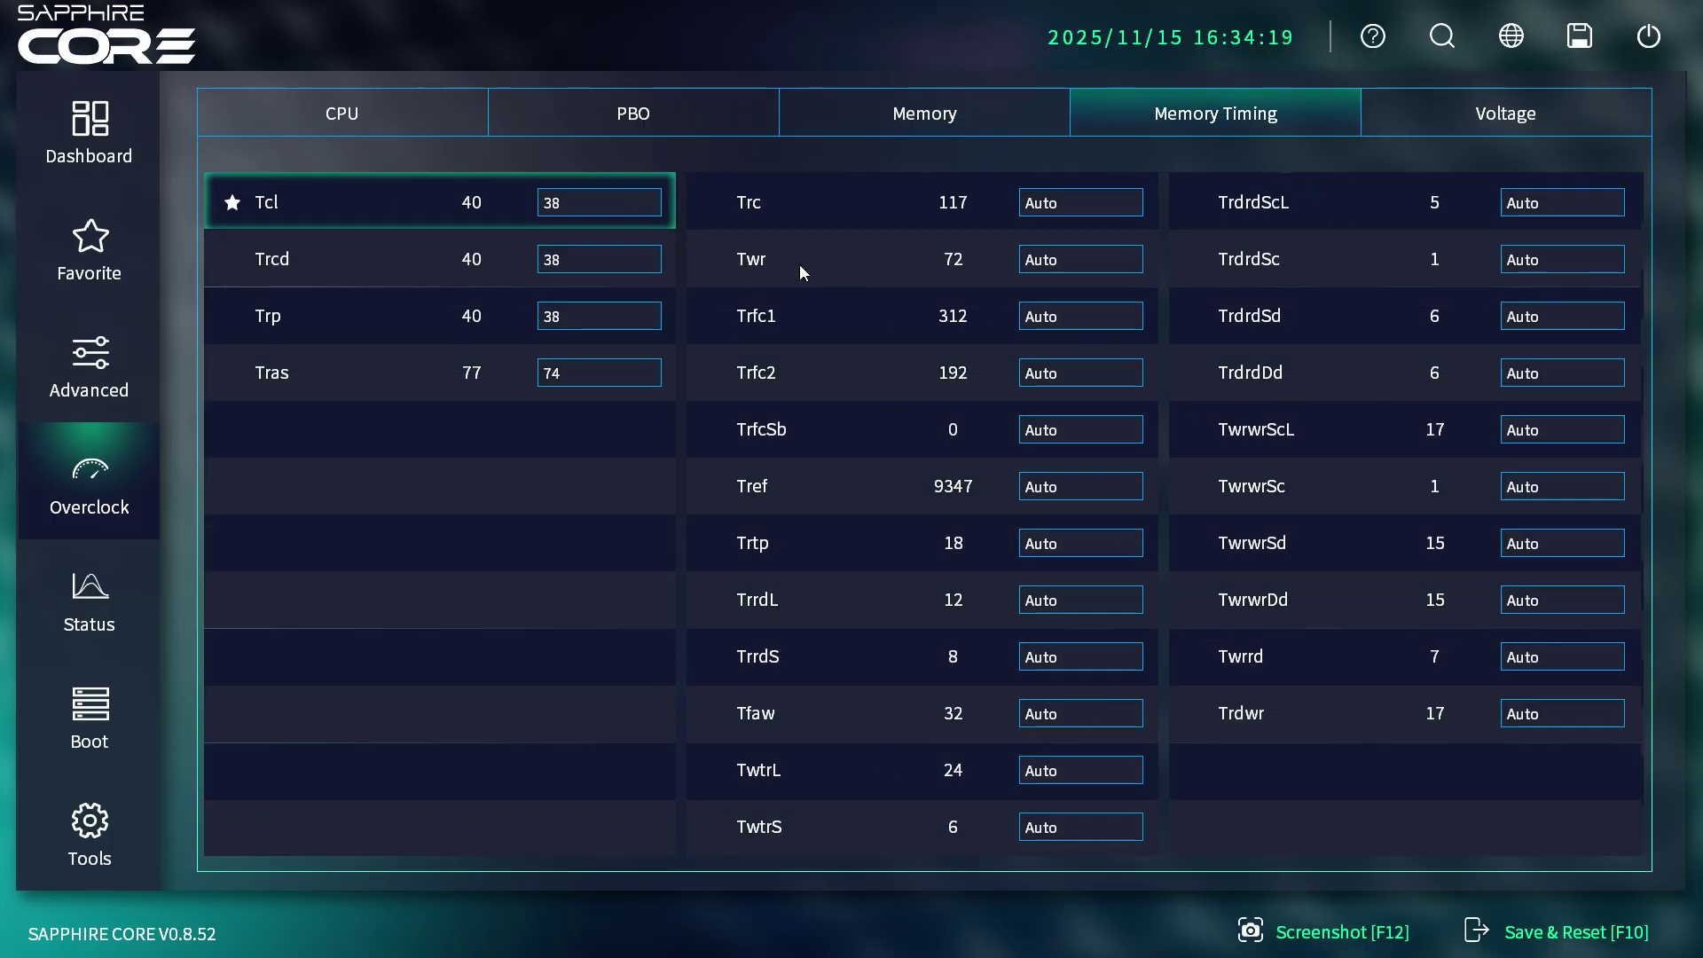
{"action": "left_click", "coordinate": [1468, 115]}
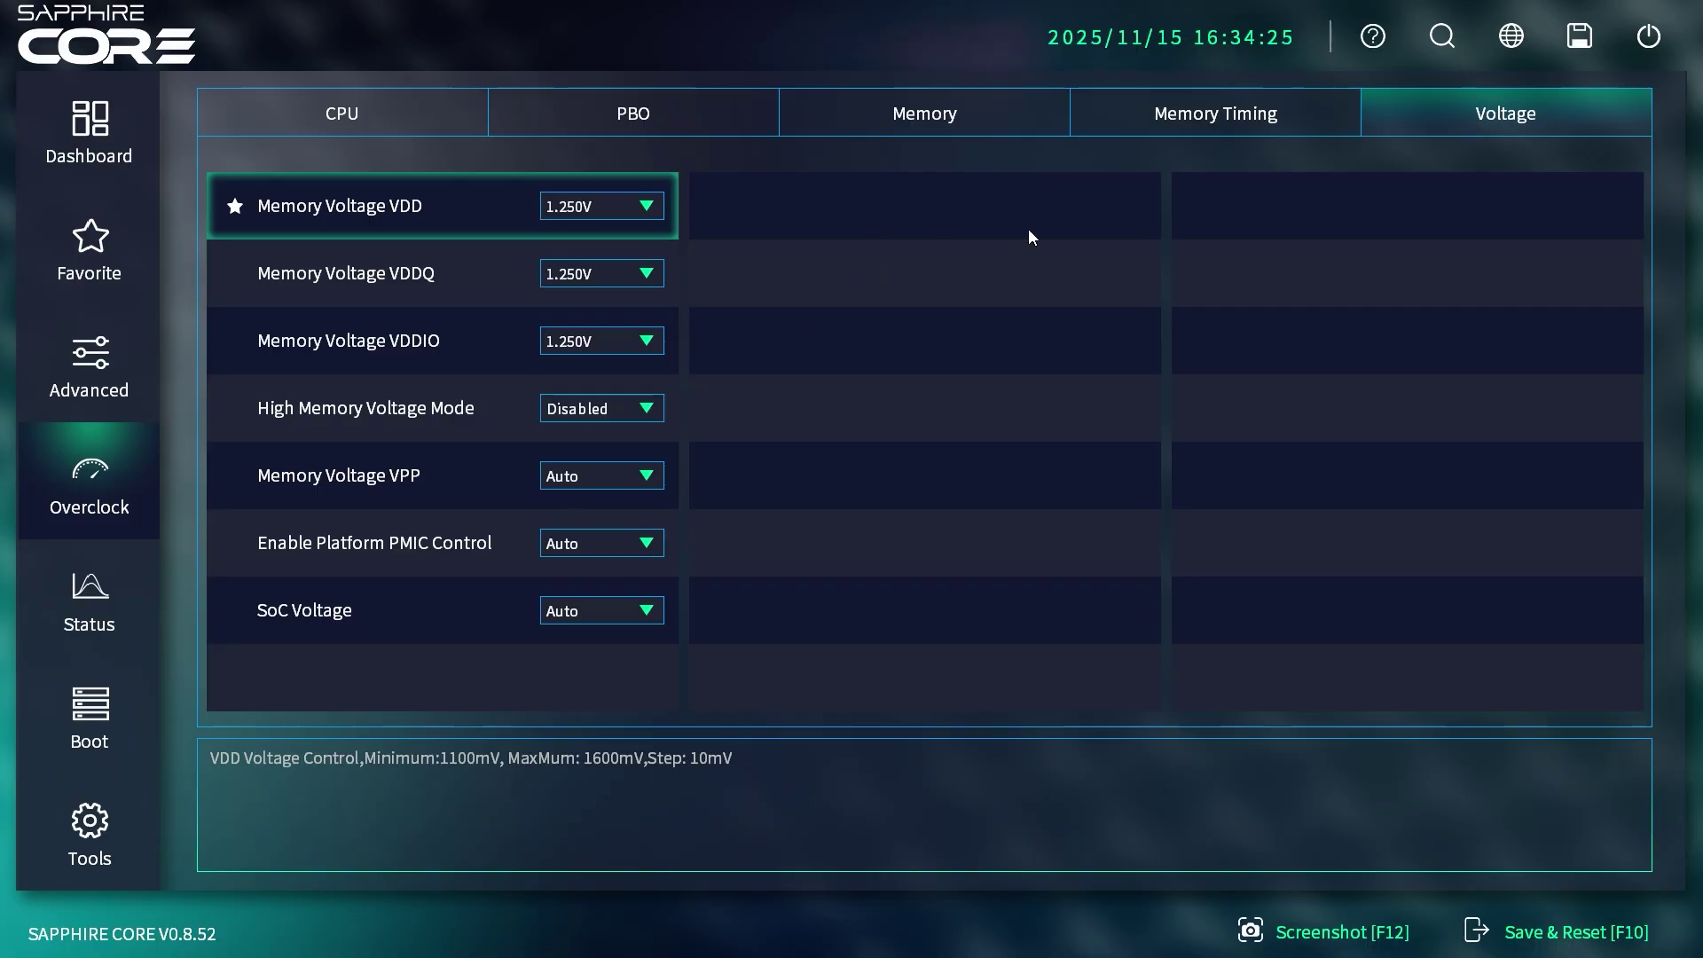
{"action": "left_click", "coordinate": [1191, 121]}
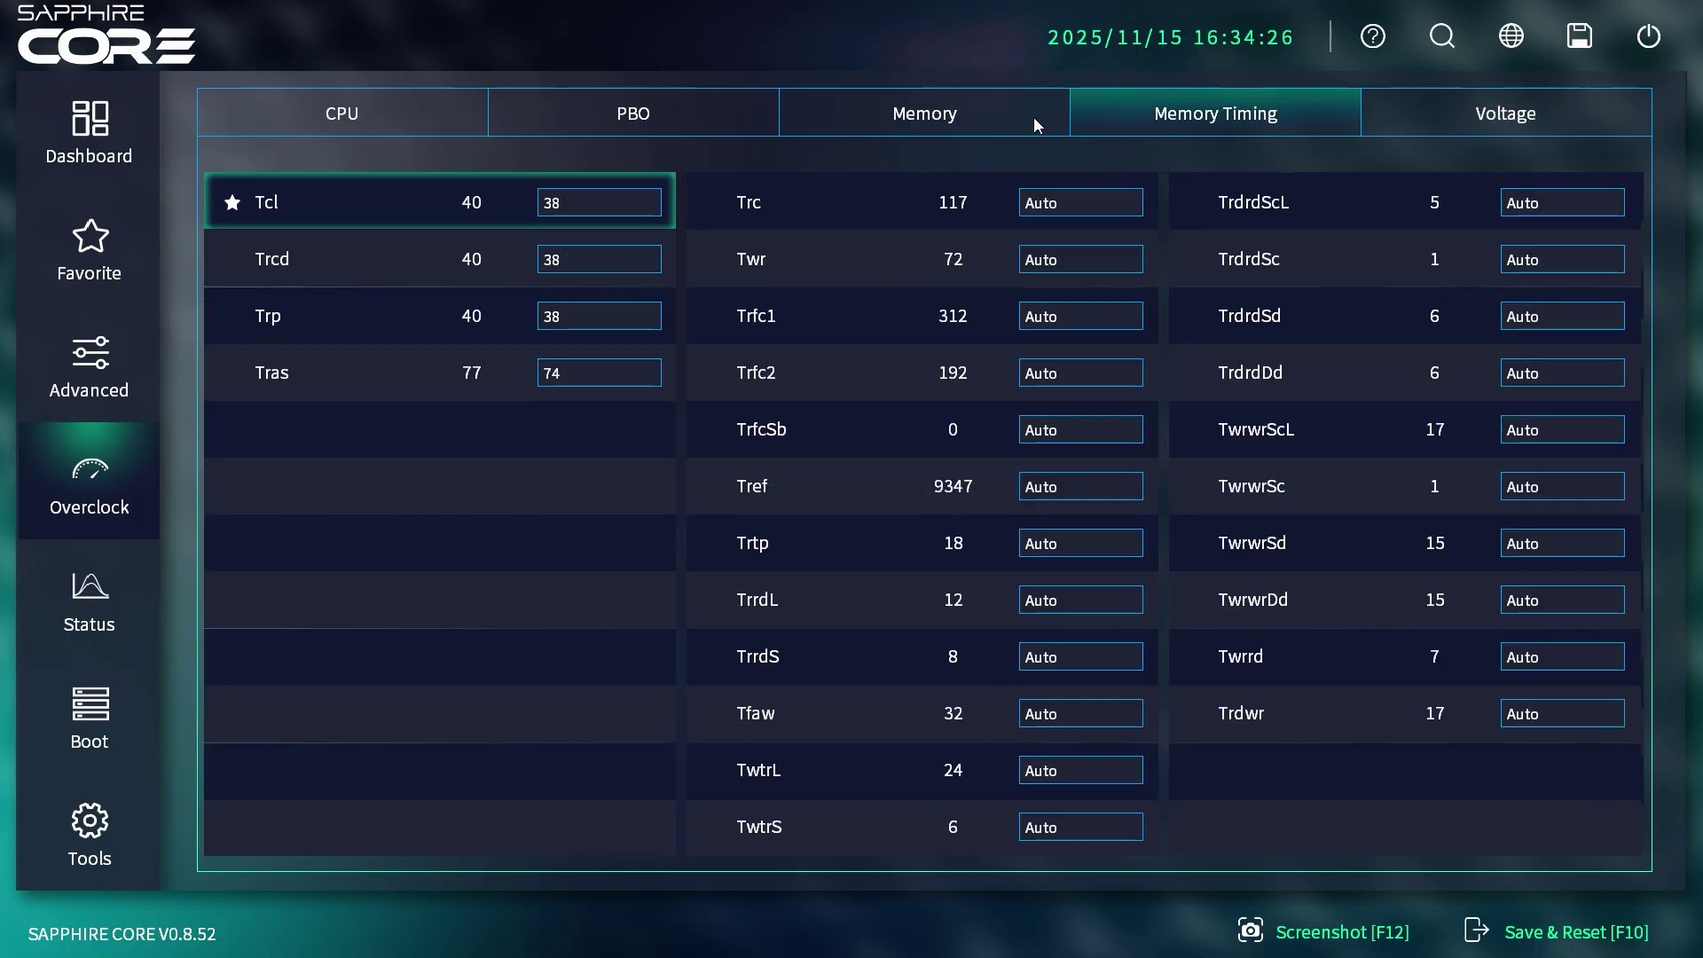
{"action": "left_click", "coordinate": [948, 125]}
{"action": "left_click", "coordinate": [668, 120]}
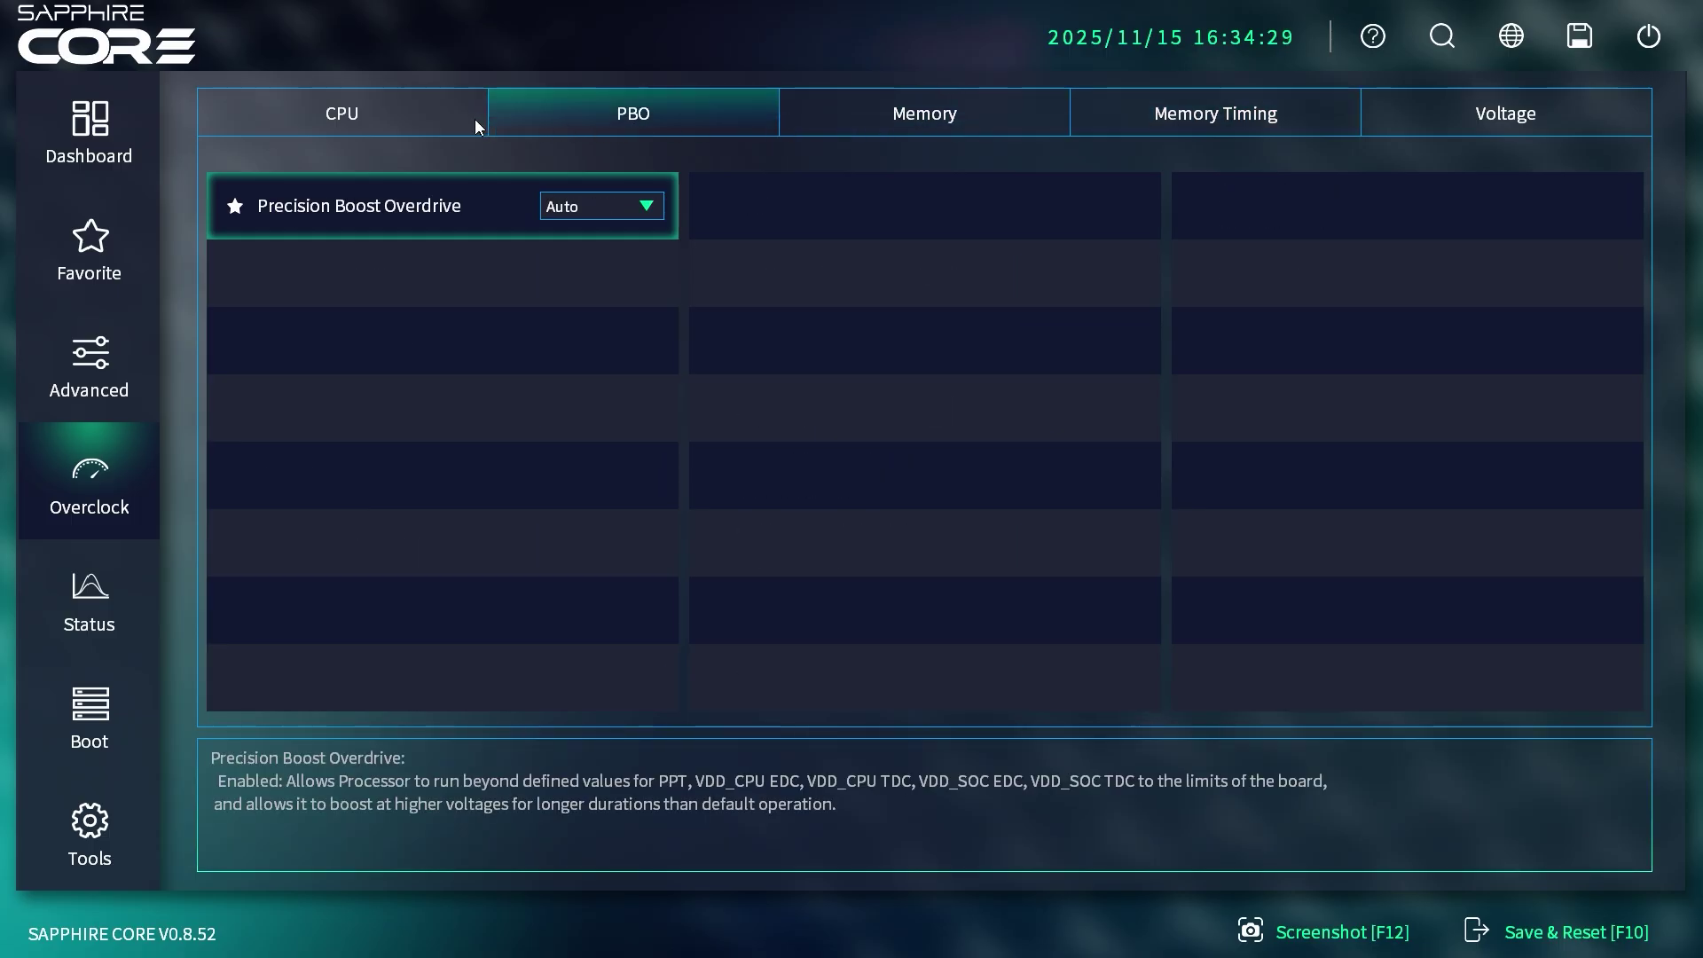
{"action": "left_click", "coordinate": [1162, 125]}
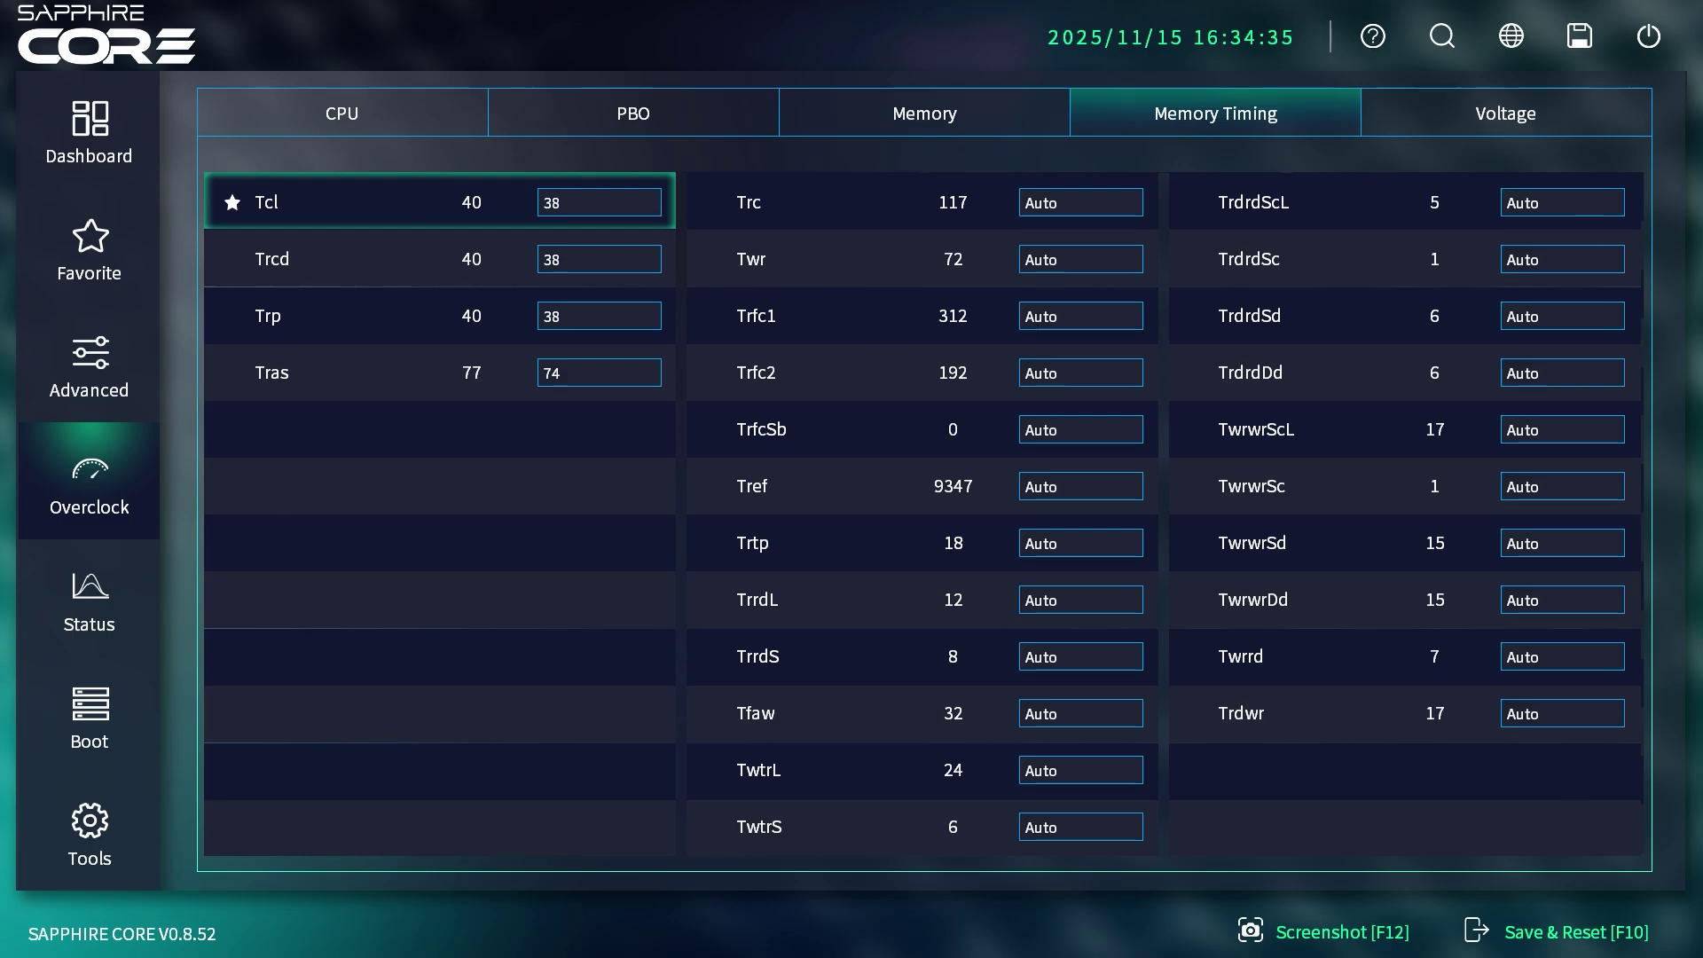
{"action": "left_click", "coordinate": [1478, 131]}
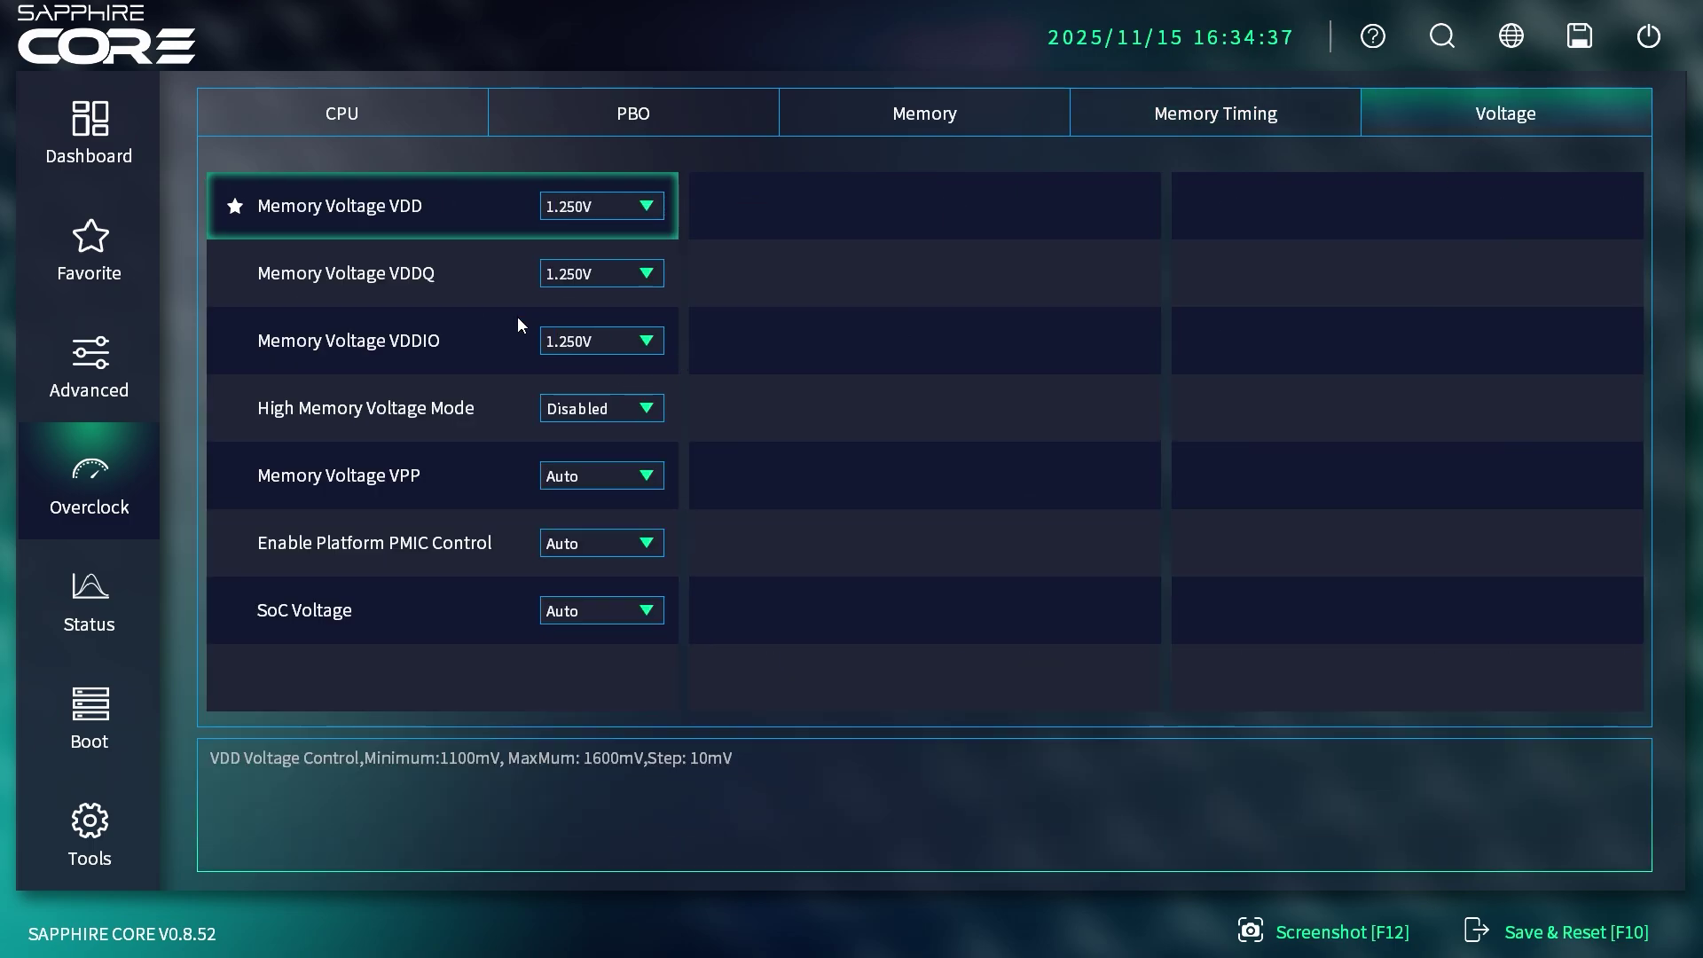
{"action": "left_click", "coordinate": [64, 612]}
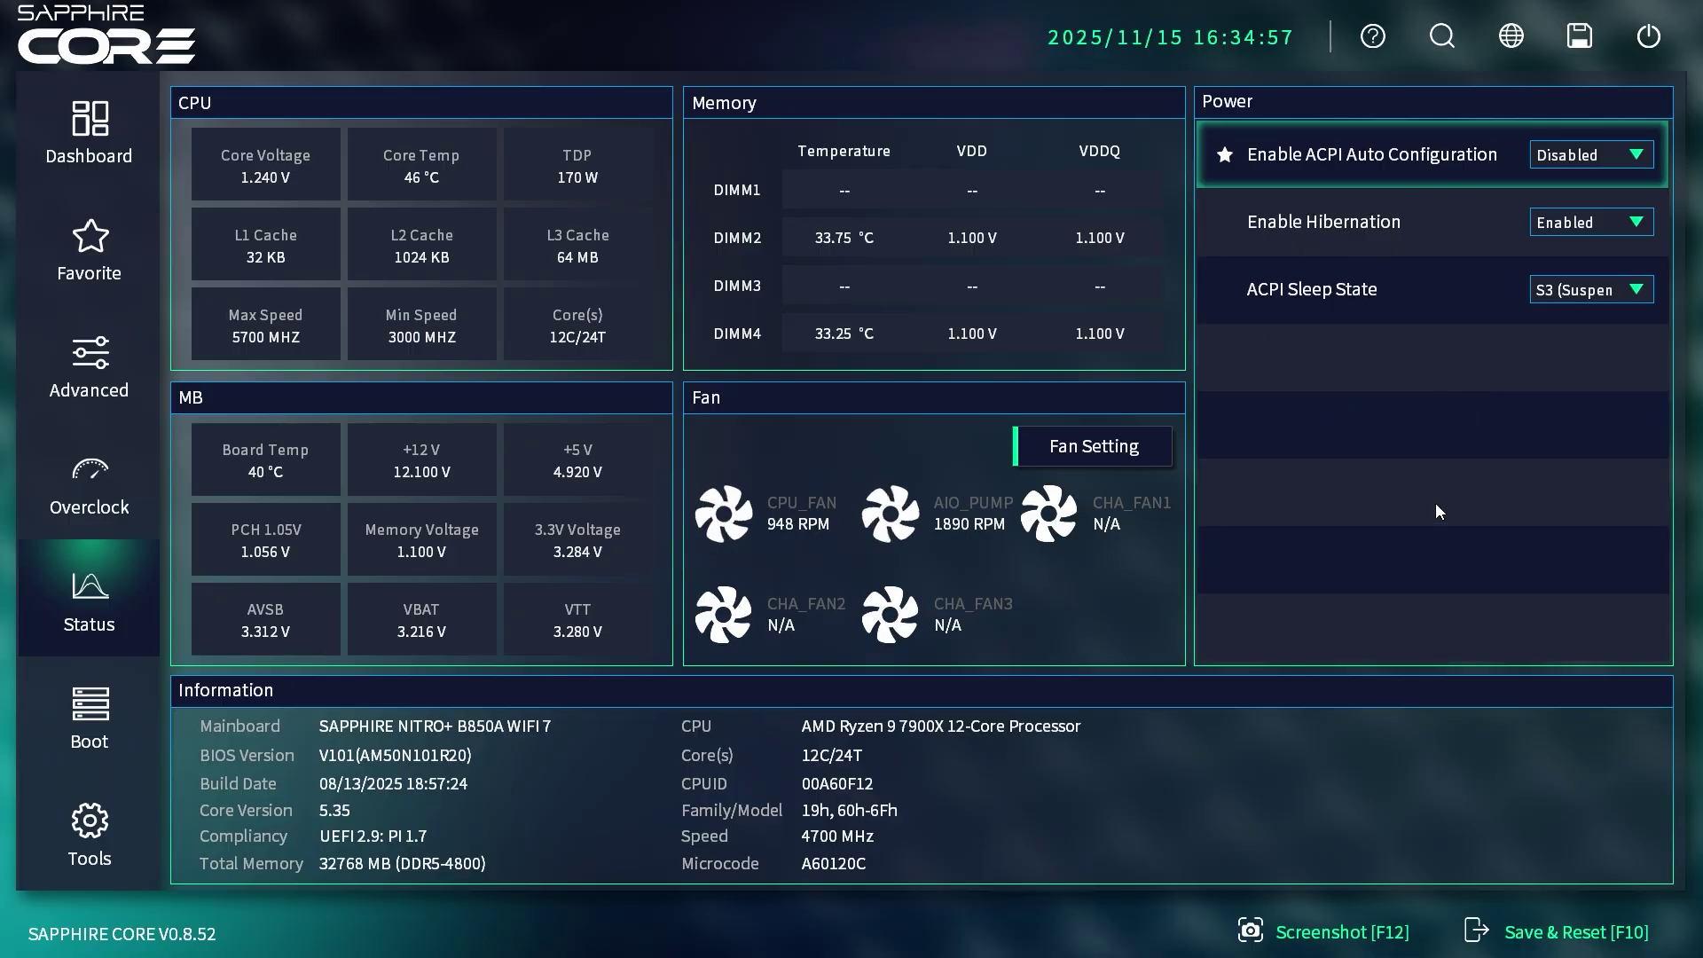
- Show the Boot page with Setup Prompt Timeout 2, NumLock On and Network Stack Disabled
{"action": "left_click", "coordinate": [84, 700]}
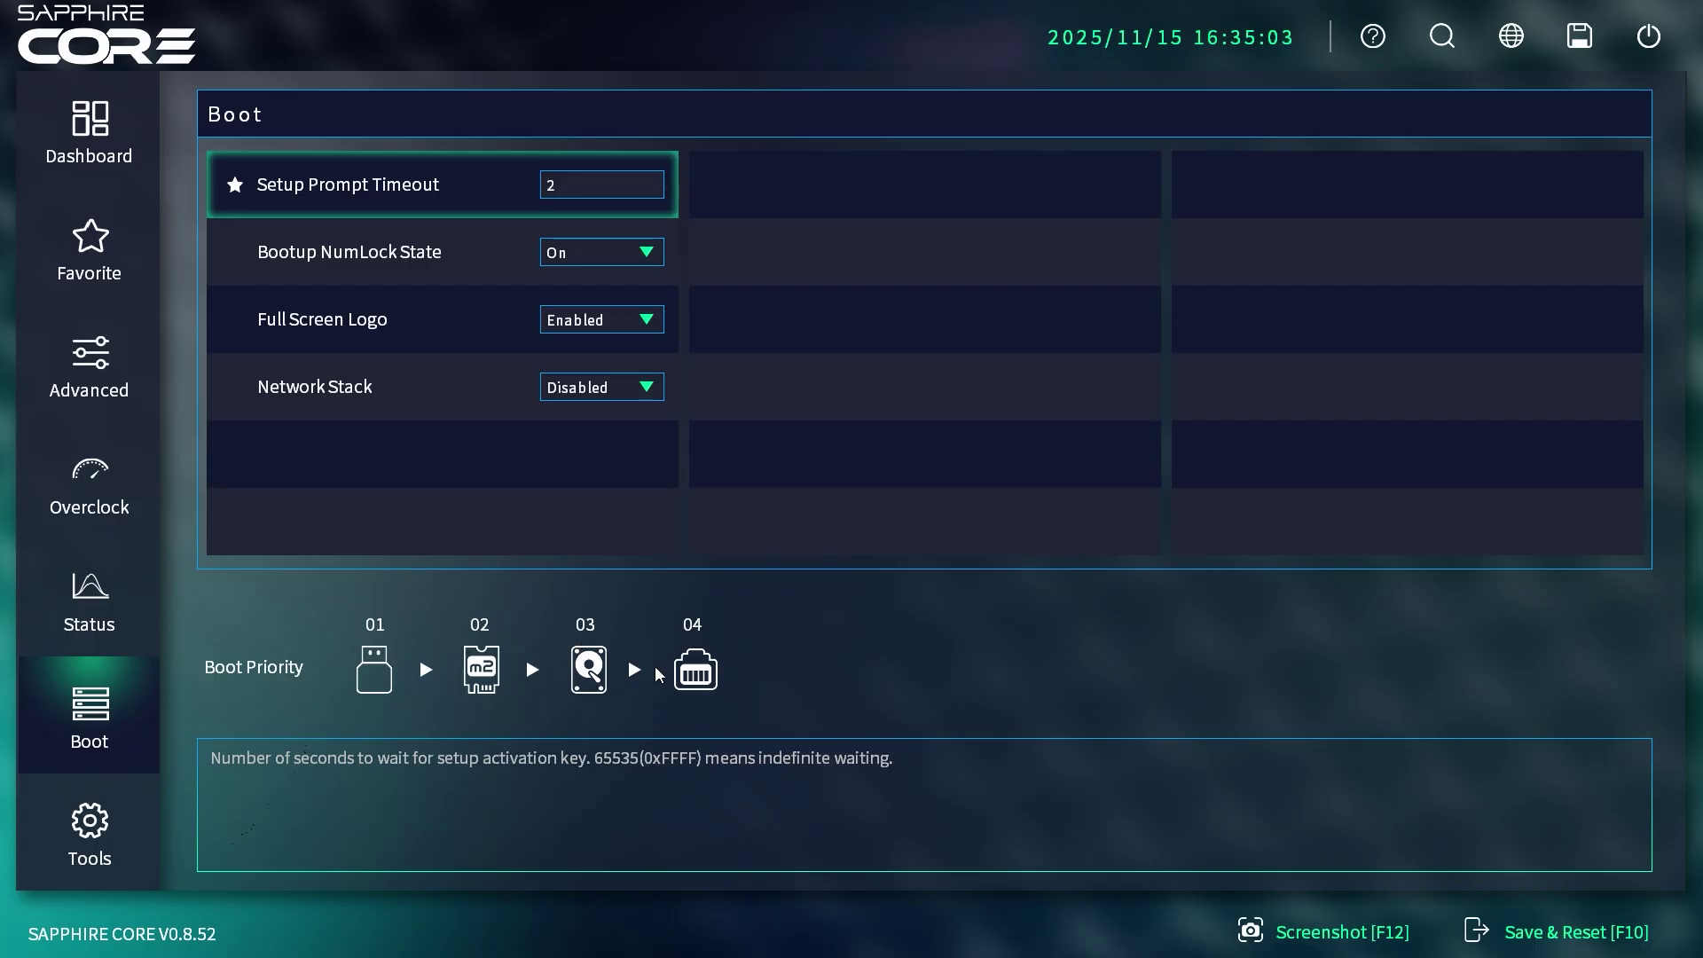
- Review the Tools save and default options, then go back to the Dashboard
{"action": "left_click", "coordinate": [89, 839]}
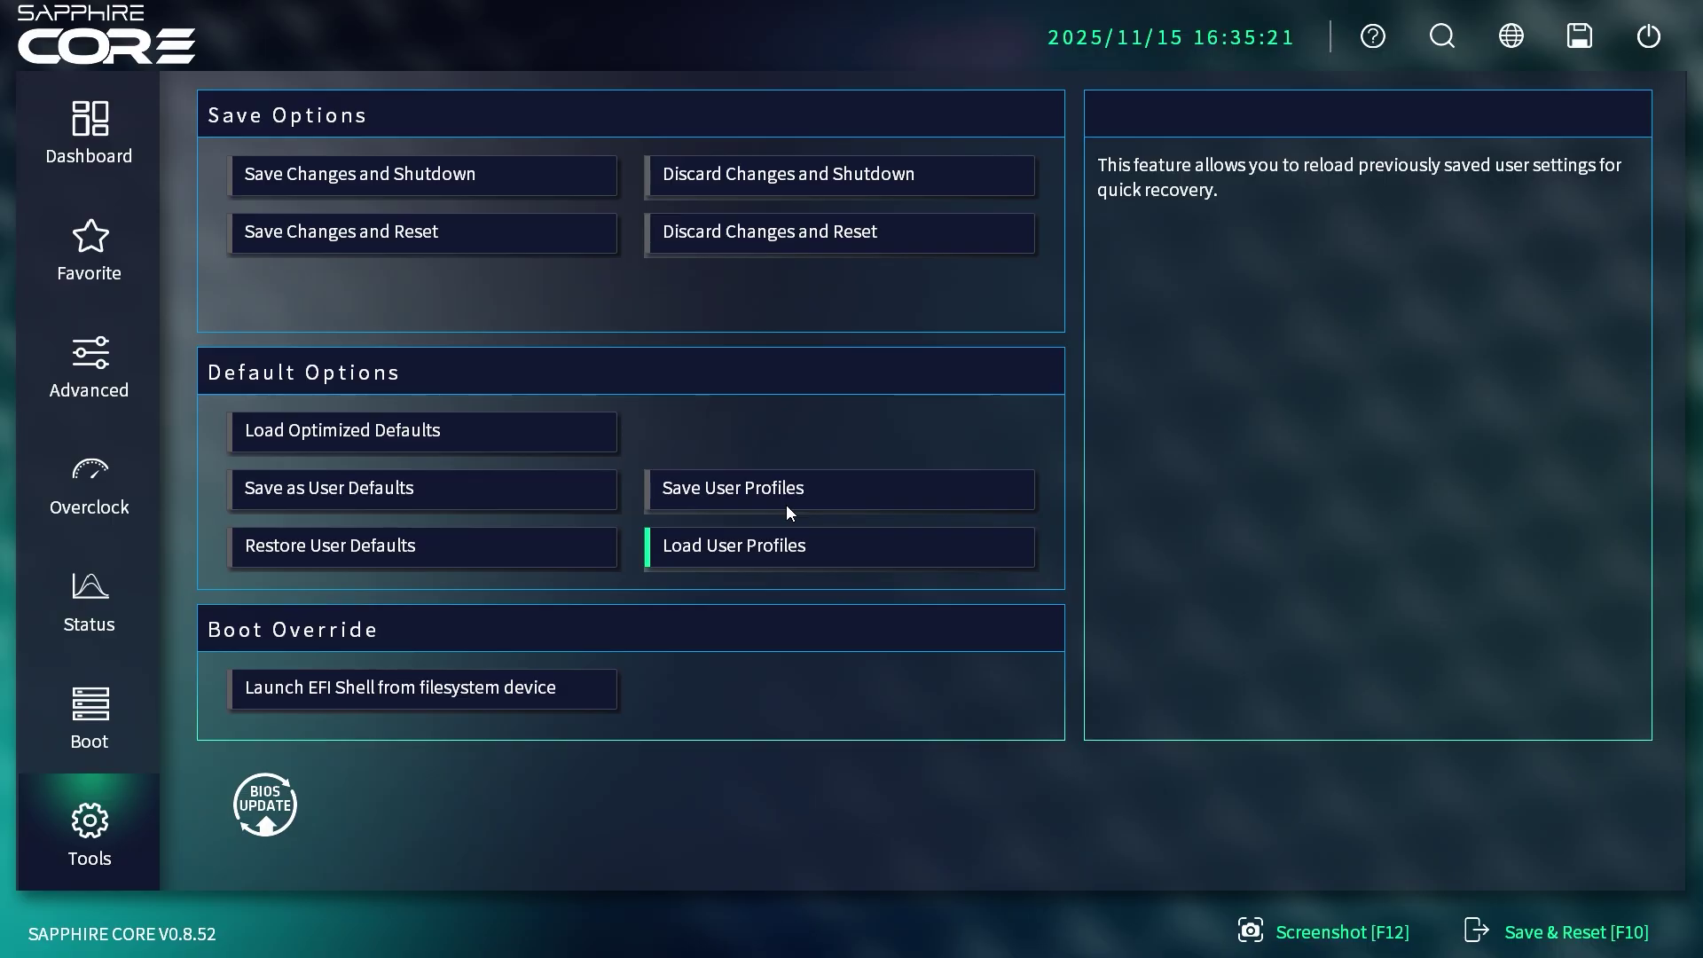
{"action": "left_click", "coordinate": [83, 135]}
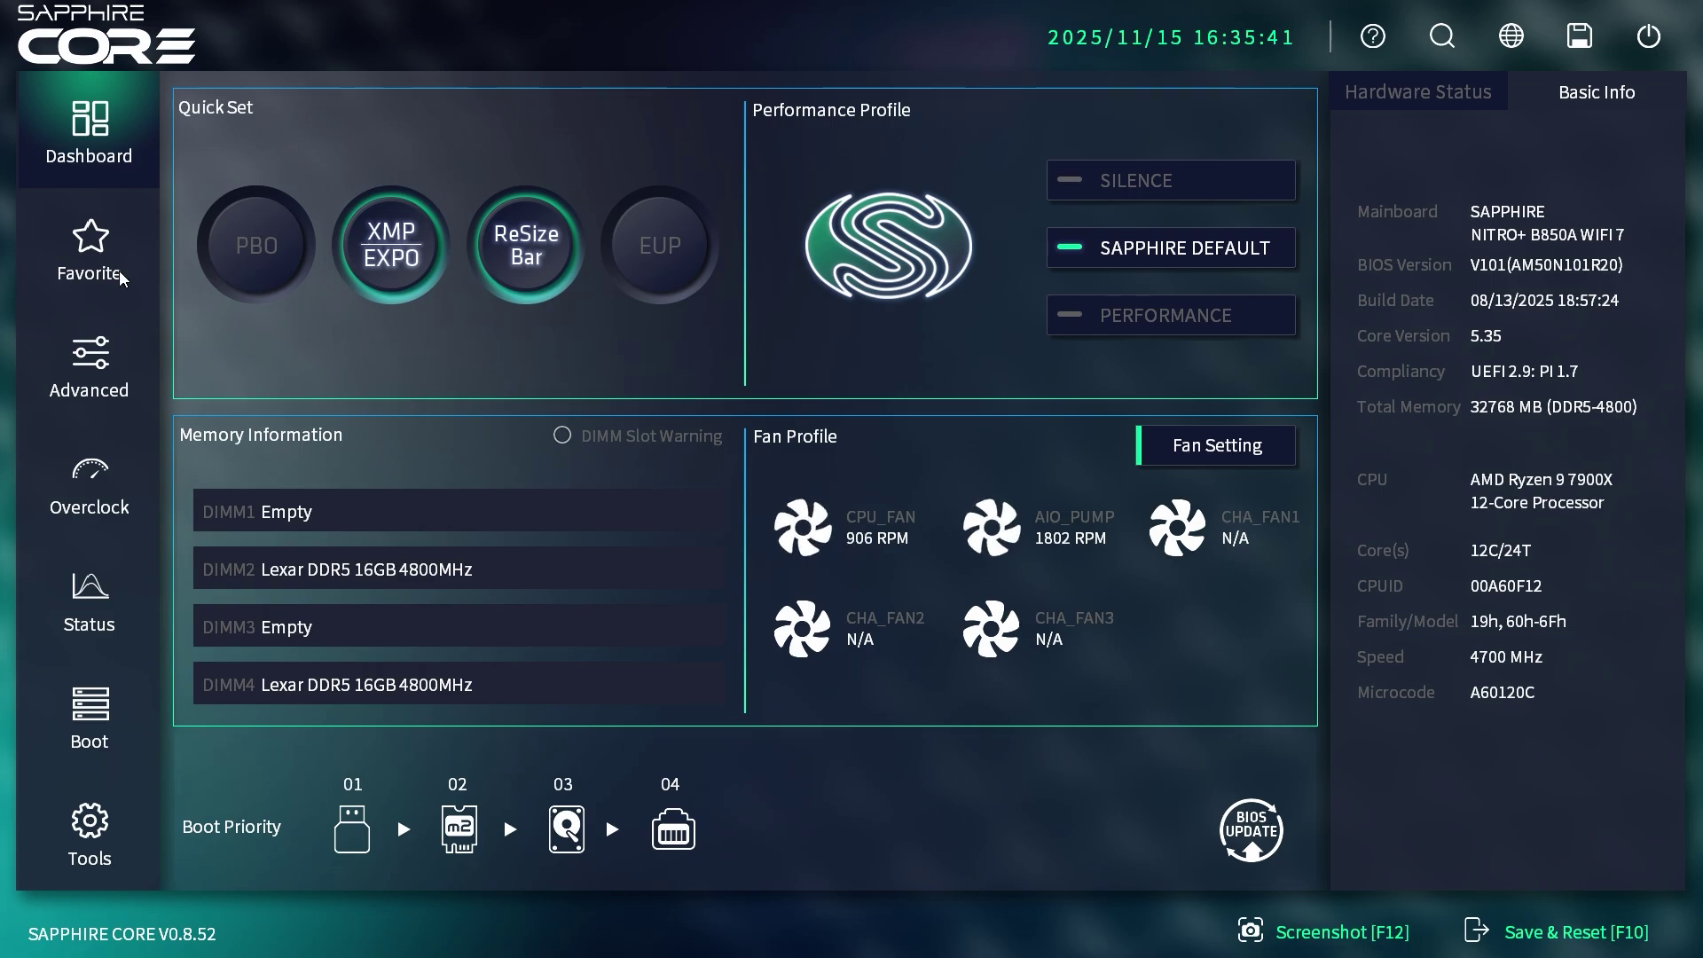
{"action": "left_click", "coordinate": [96, 382]}
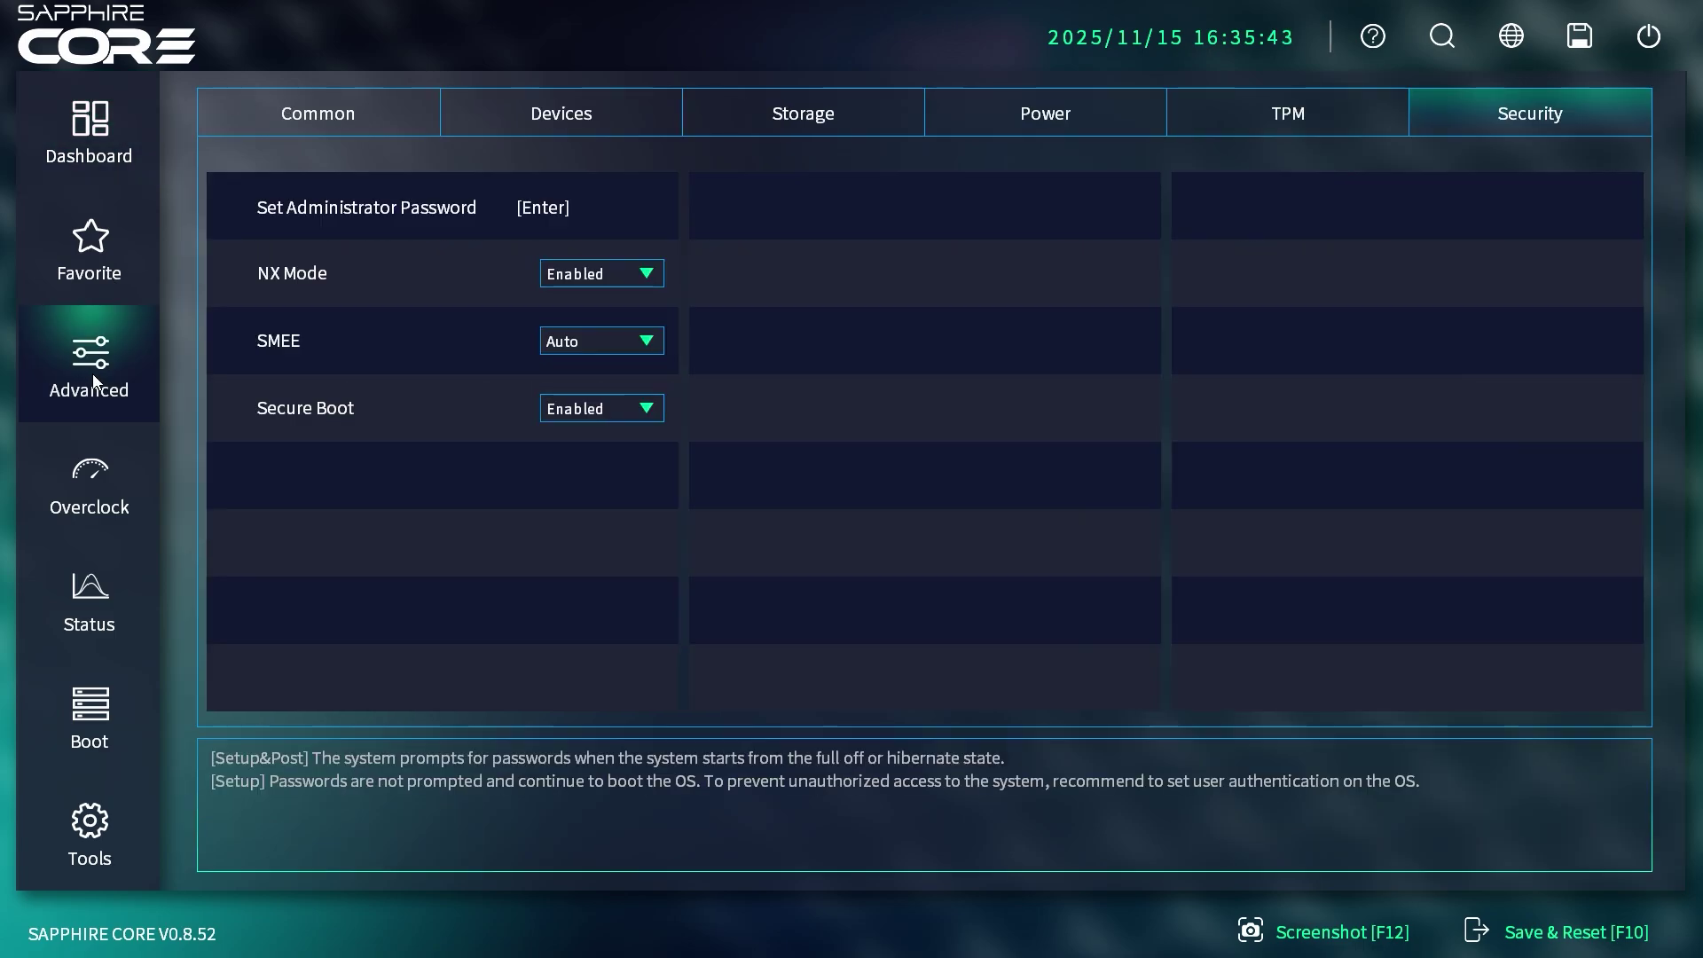
{"action": "left_click", "coordinate": [764, 112]}
{"action": "left_click", "coordinate": [1004, 111]}
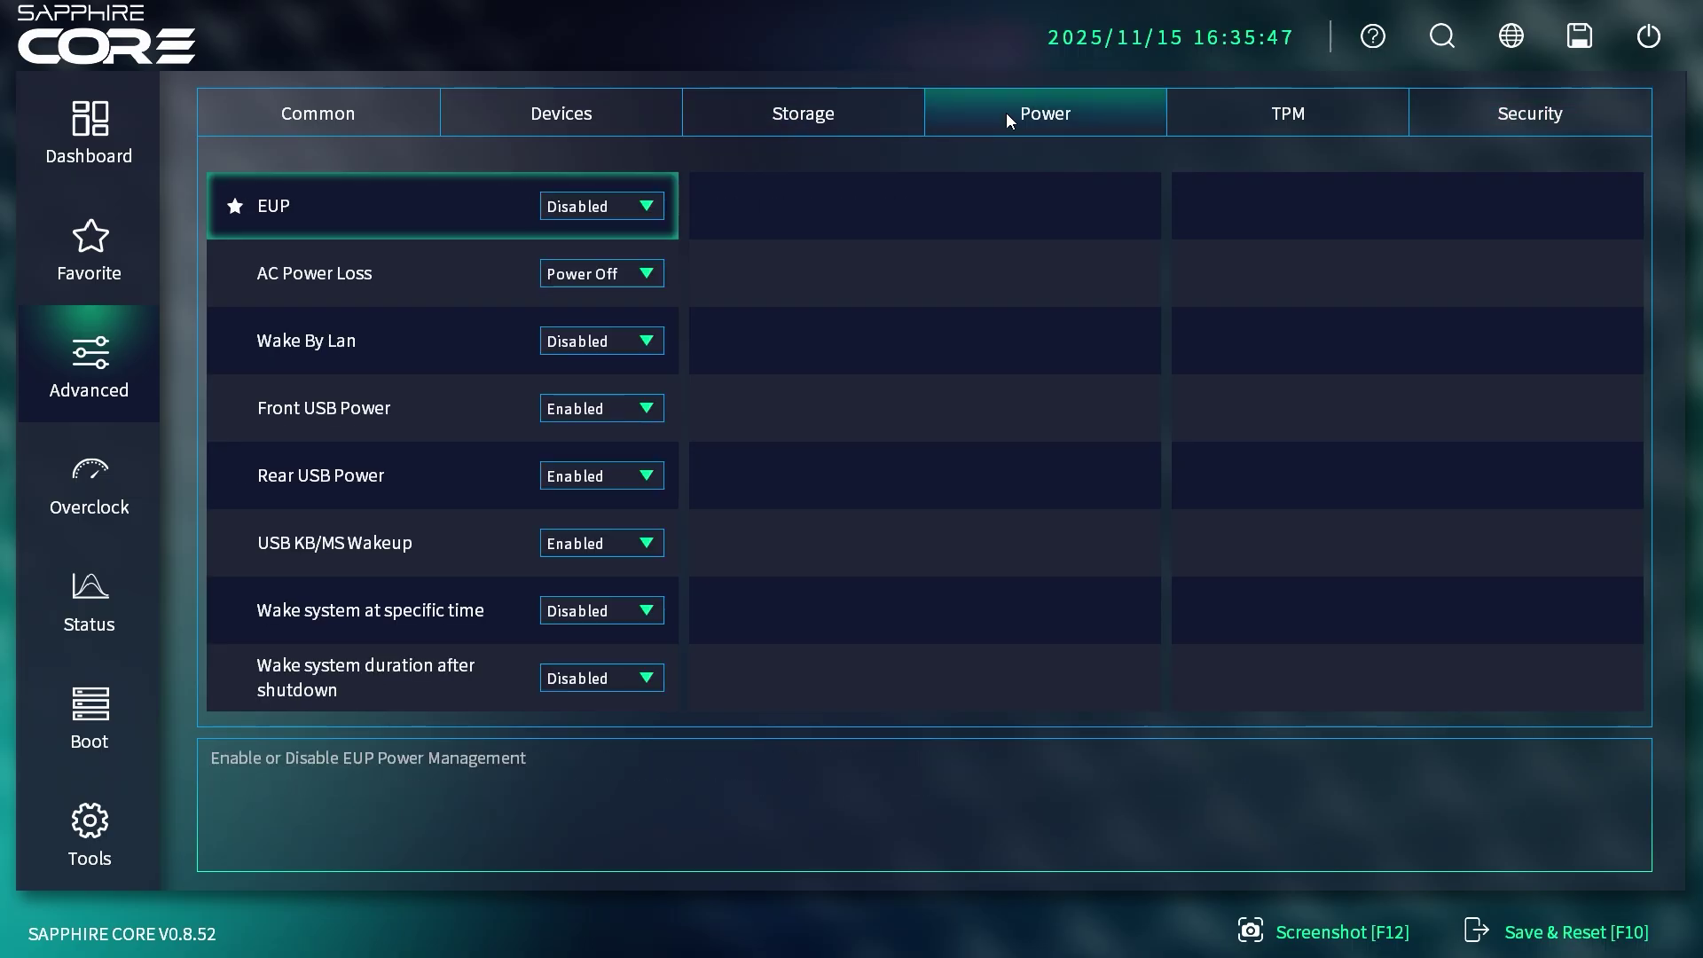
{"action": "left_click", "coordinate": [1271, 122]}
{"action": "left_click", "coordinate": [1551, 123]}
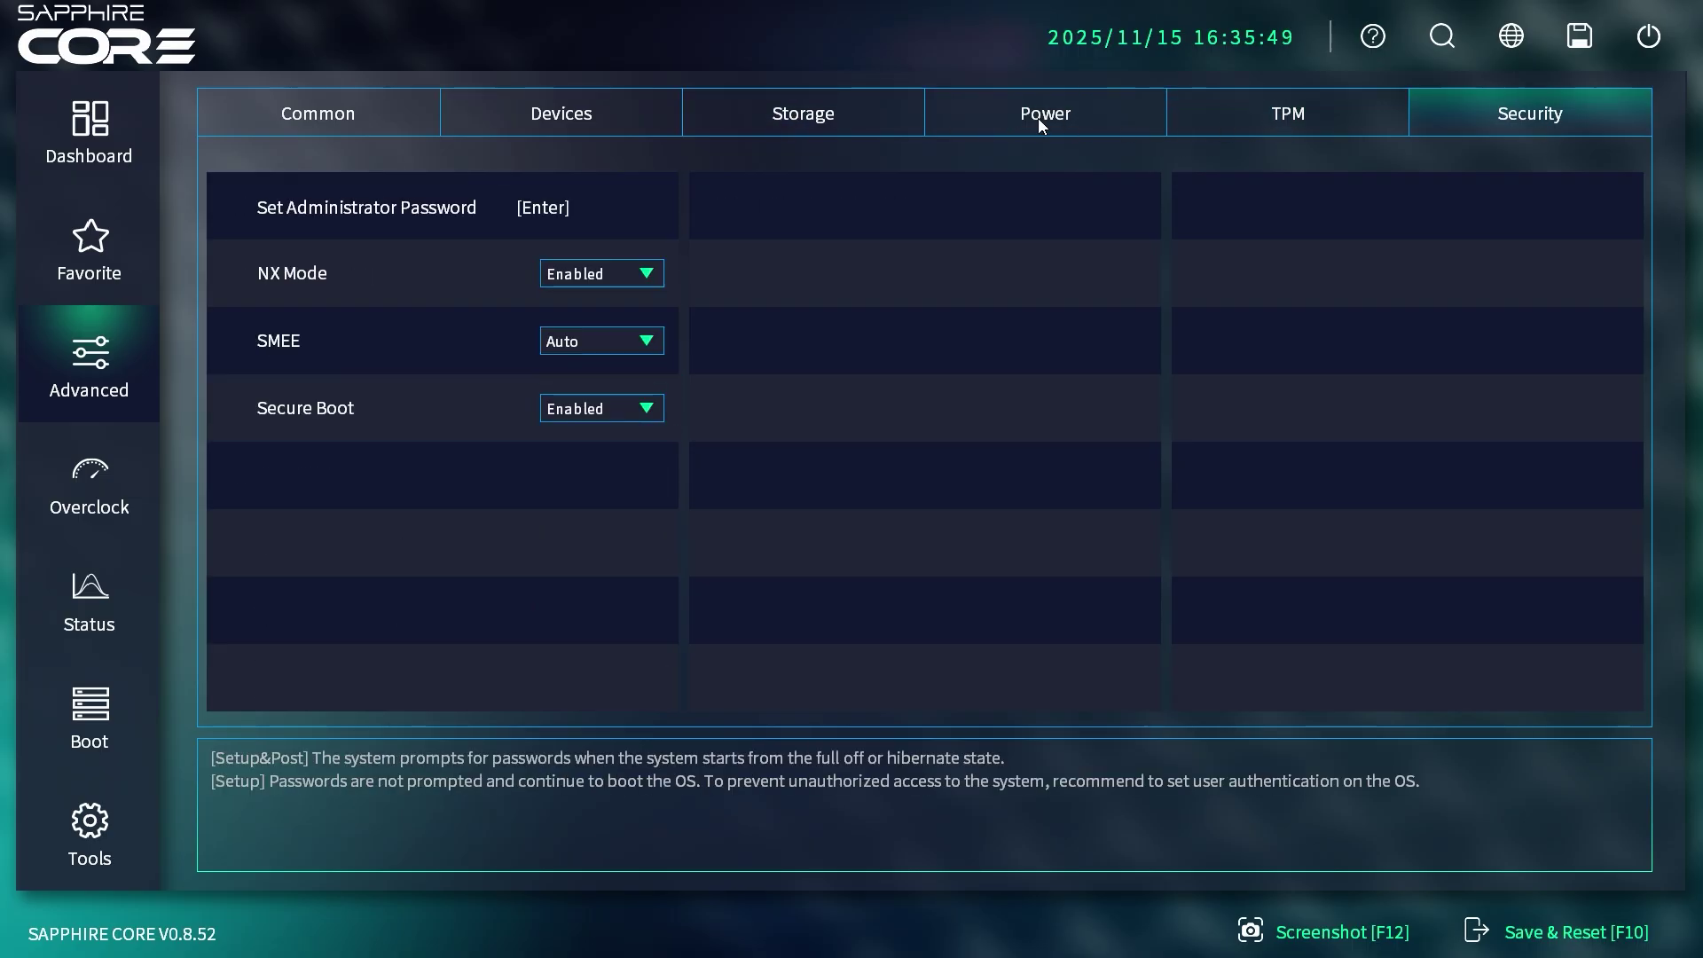
{"action": "left_click", "coordinate": [334, 133]}
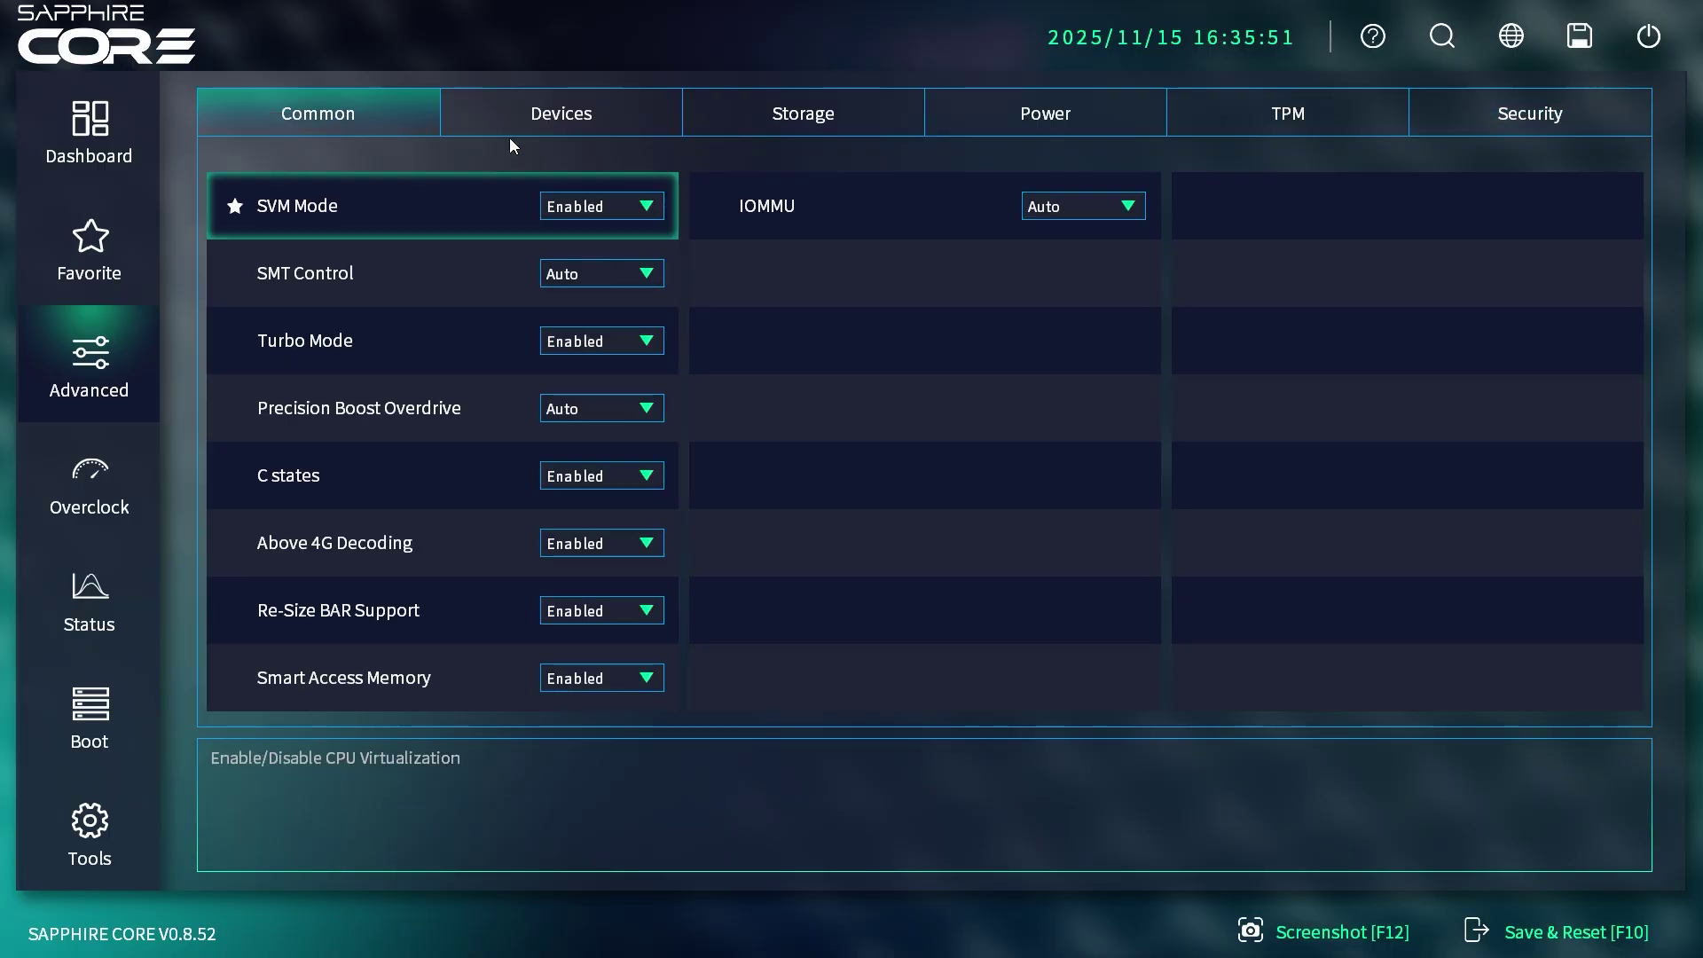
{"action": "left_click", "coordinate": [555, 129]}
{"action": "left_click", "coordinate": [781, 124]}
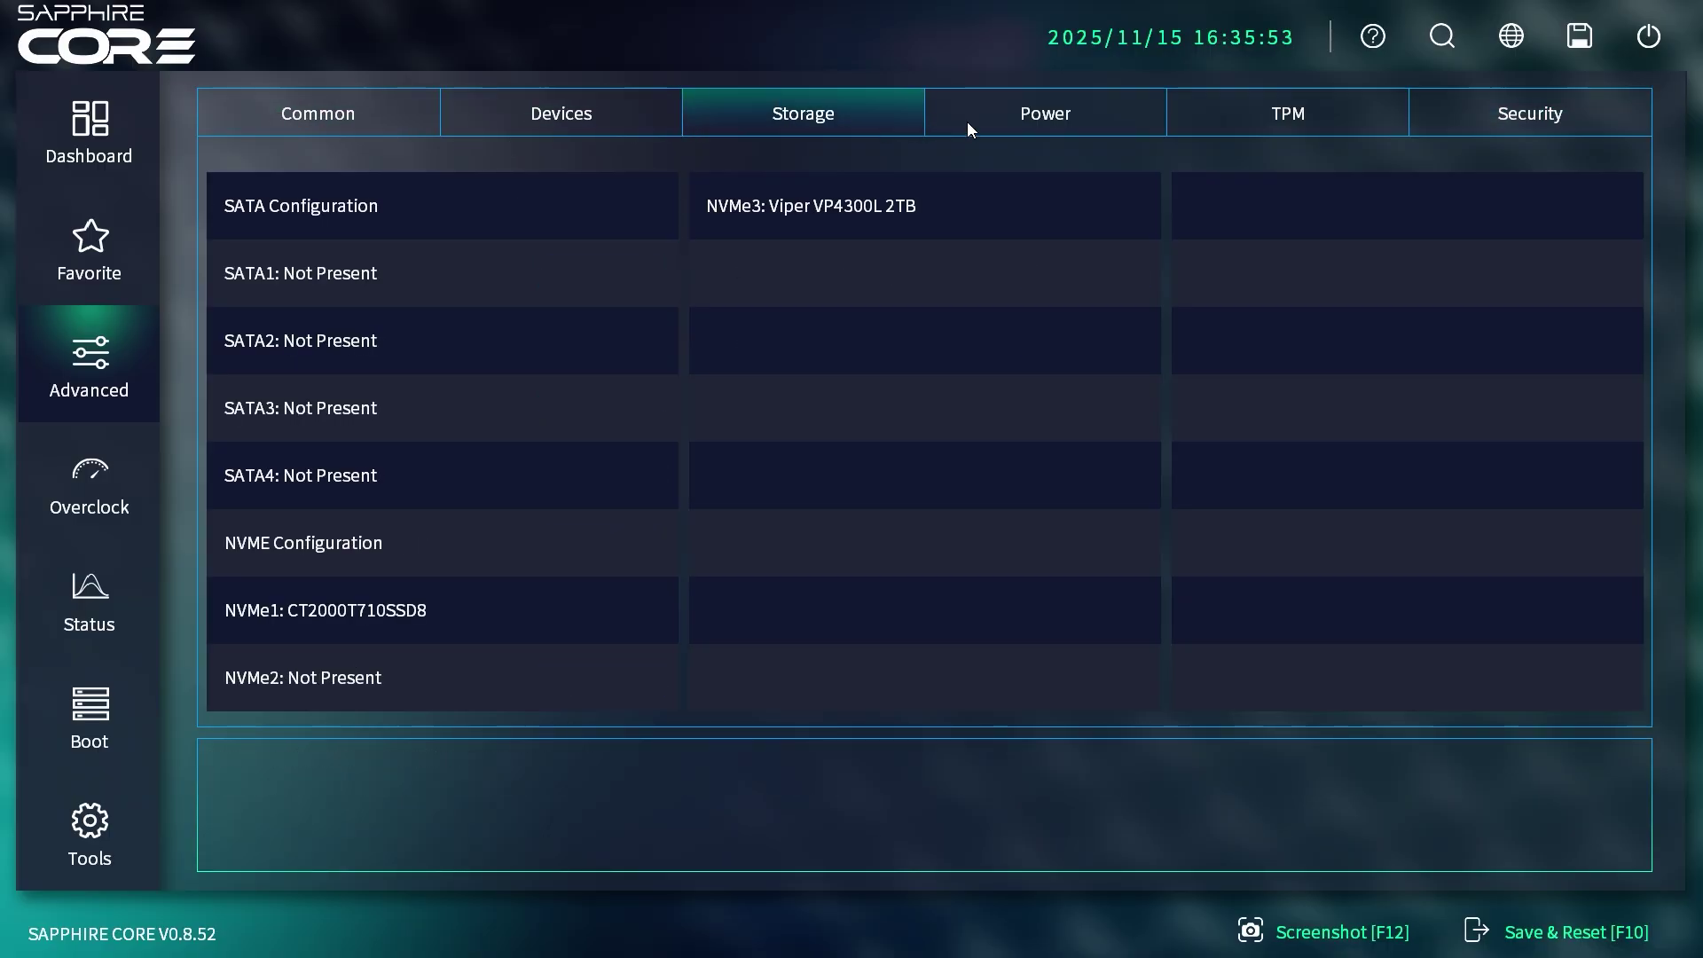
{"action": "left_click", "coordinate": [1024, 116]}
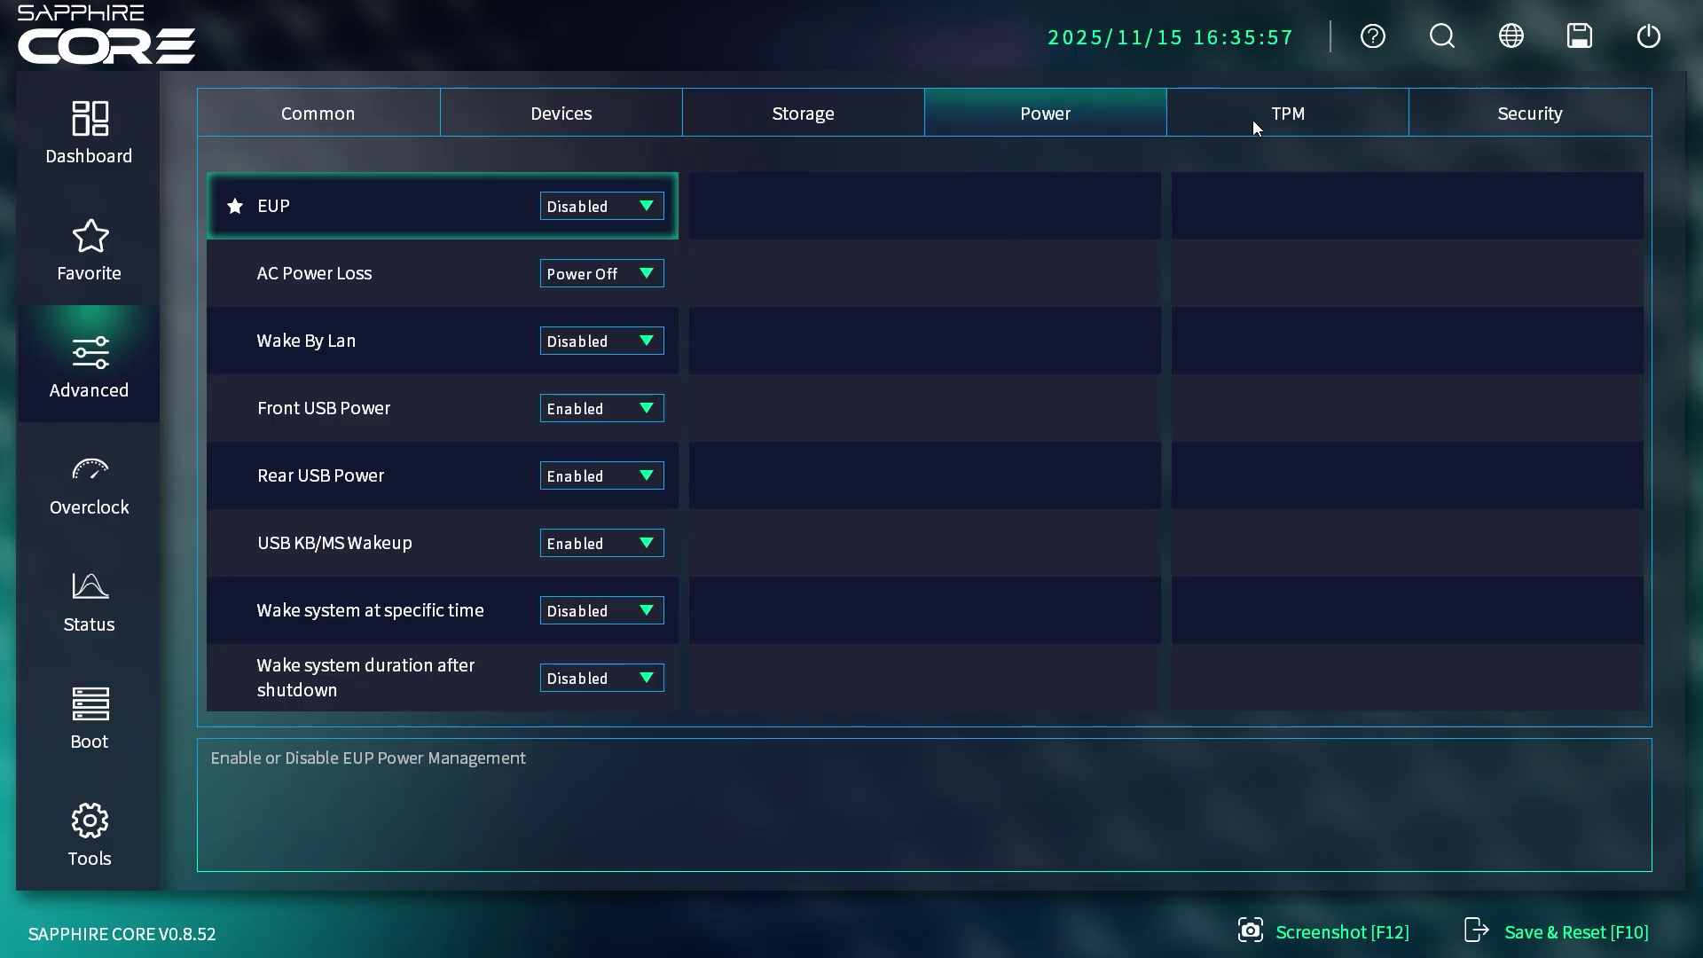
{"action": "left_click", "coordinate": [1295, 125]}
{"action": "left_click", "coordinate": [91, 129]}
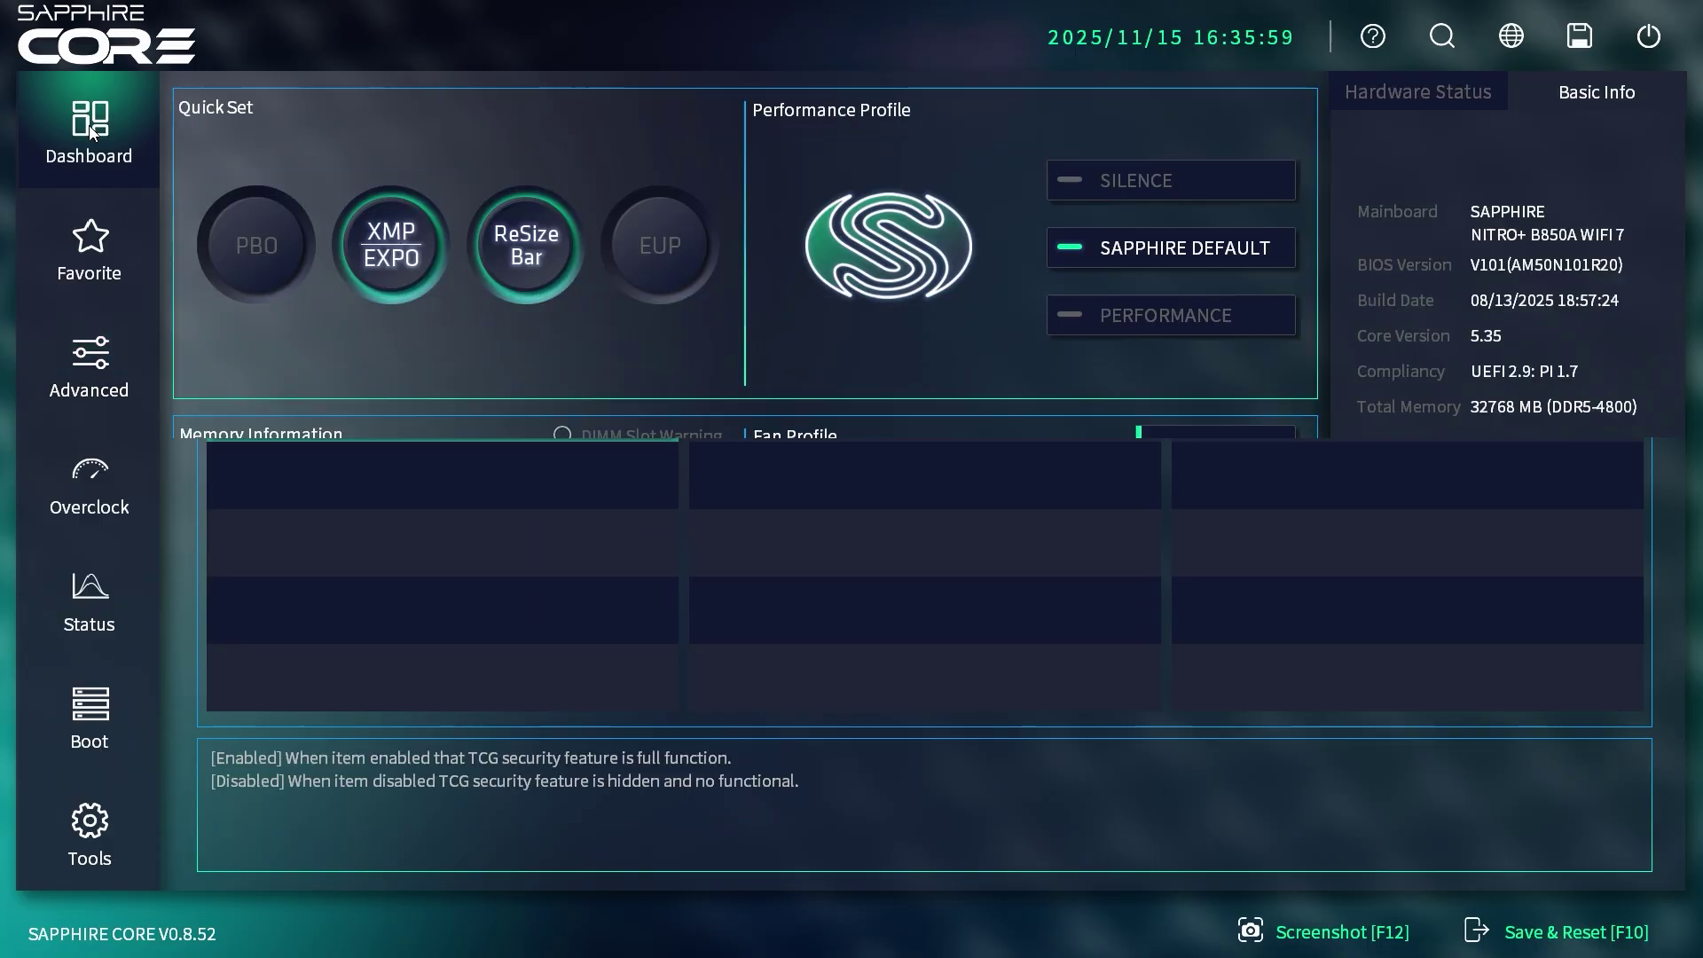